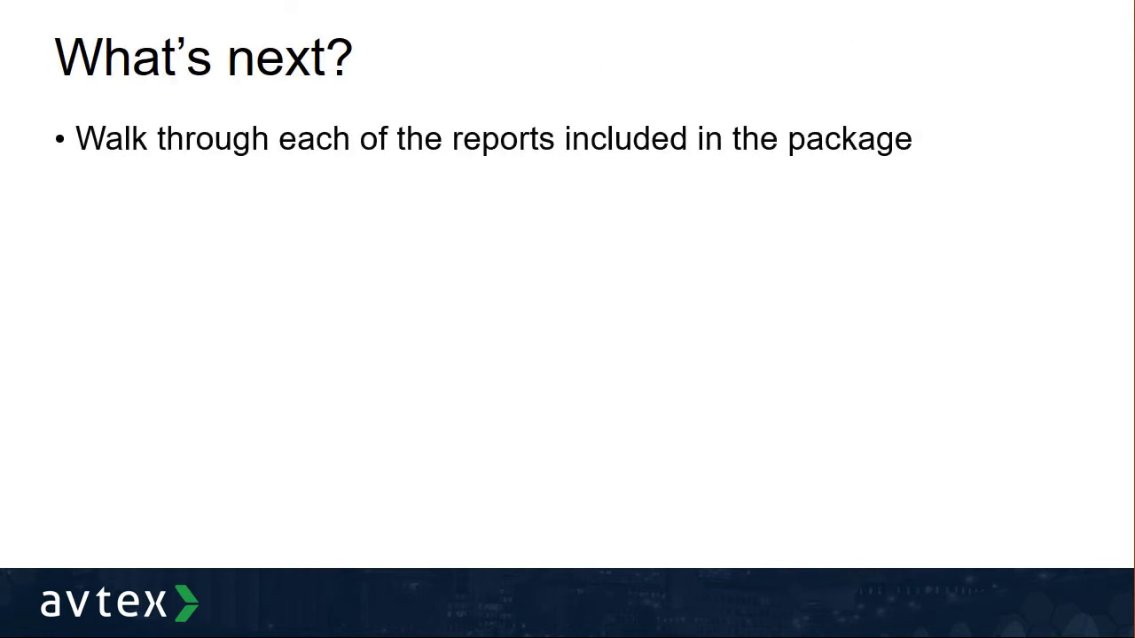
Advance the What's next? slide to show the 'create your own dashboard' bullet.
key("Right")
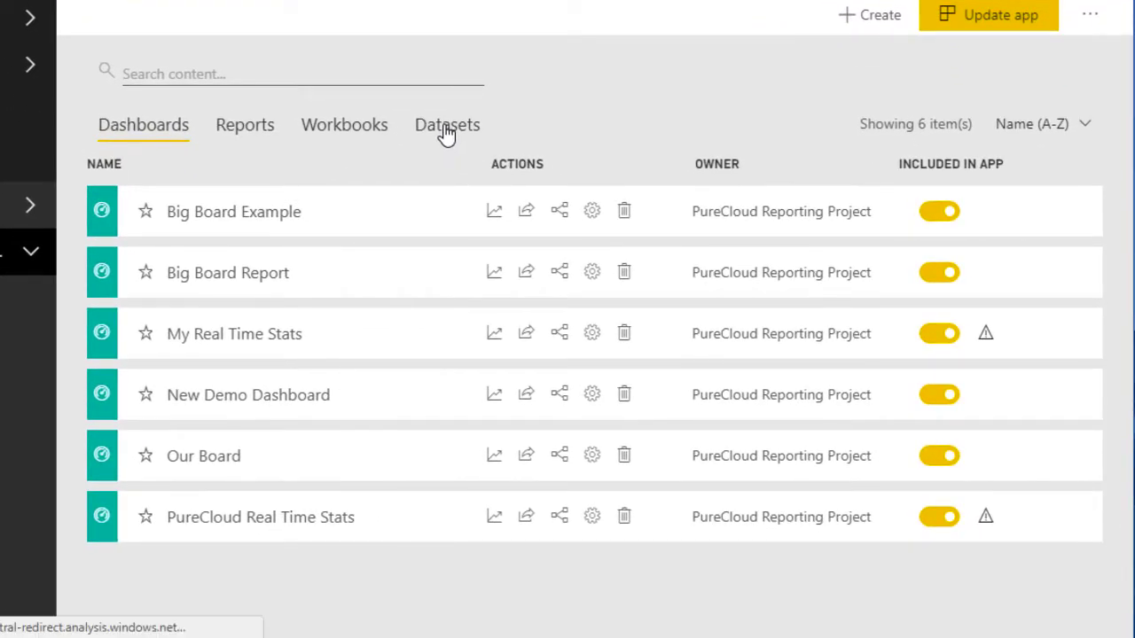
Look through the workspace's datasets and reports, then open the Demo PureCloud Template report.
left_click(445, 131)
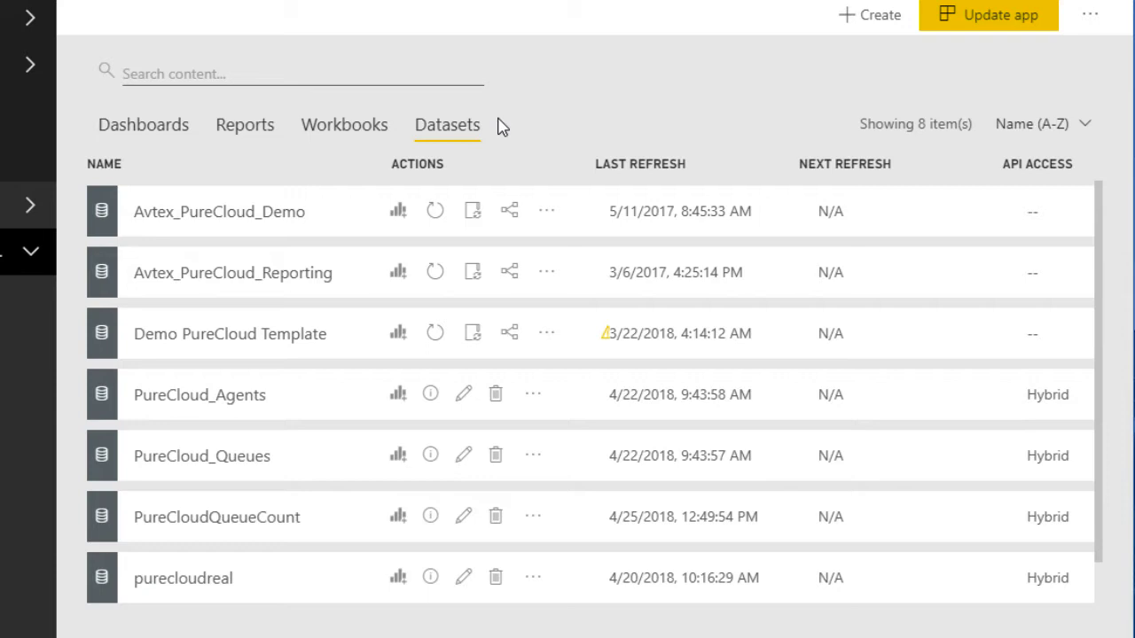
left_click(256, 132)
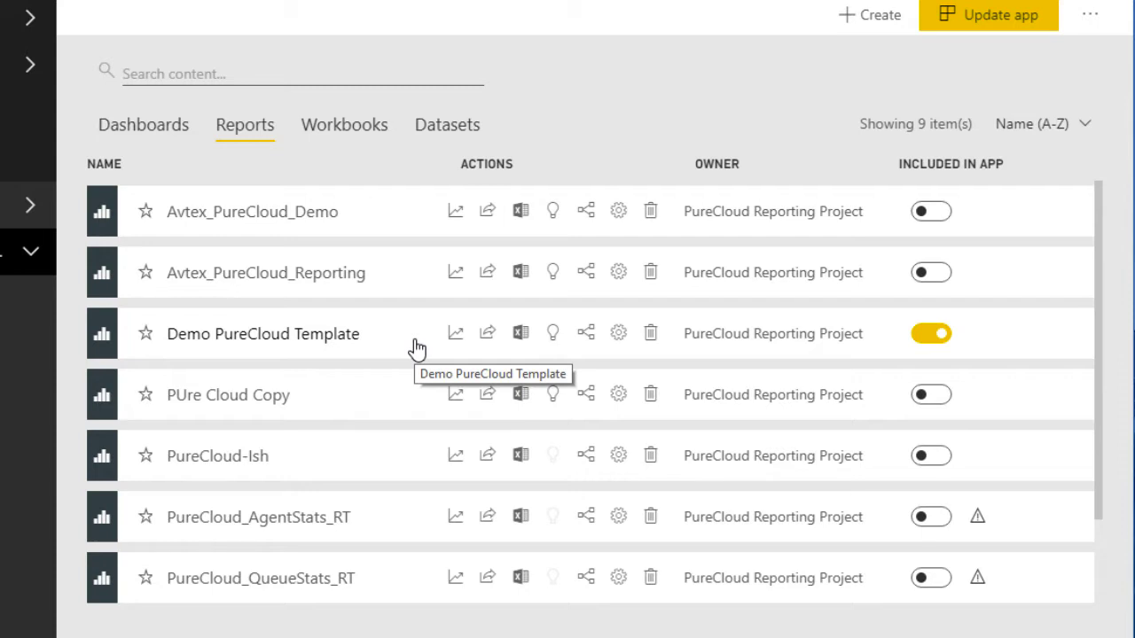
left_click(338, 346)
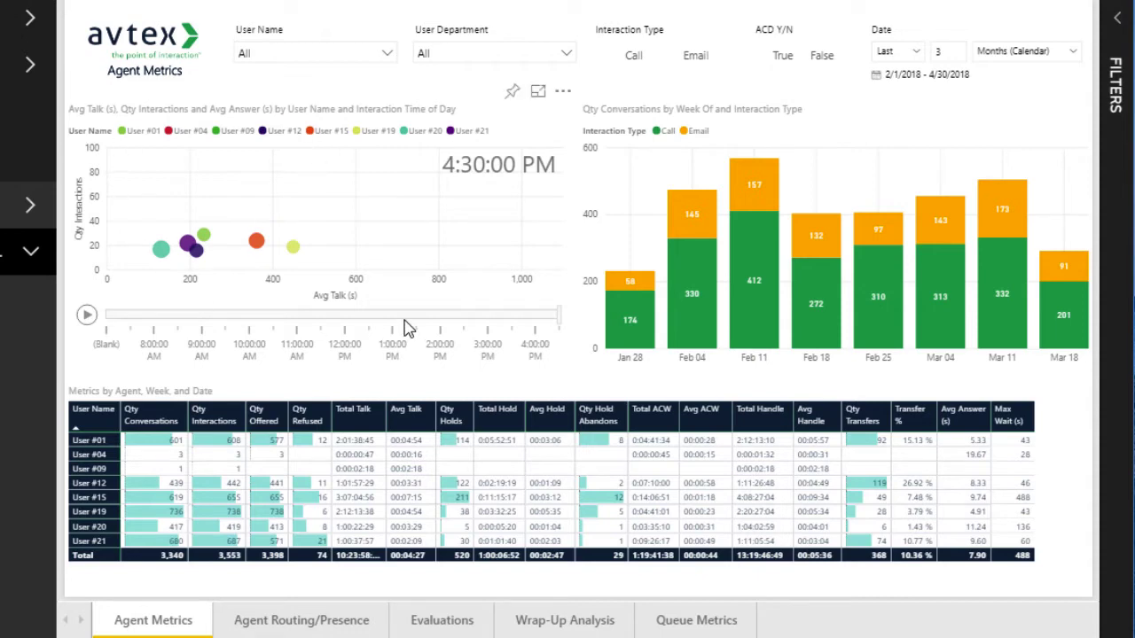
left_click(536, 92)
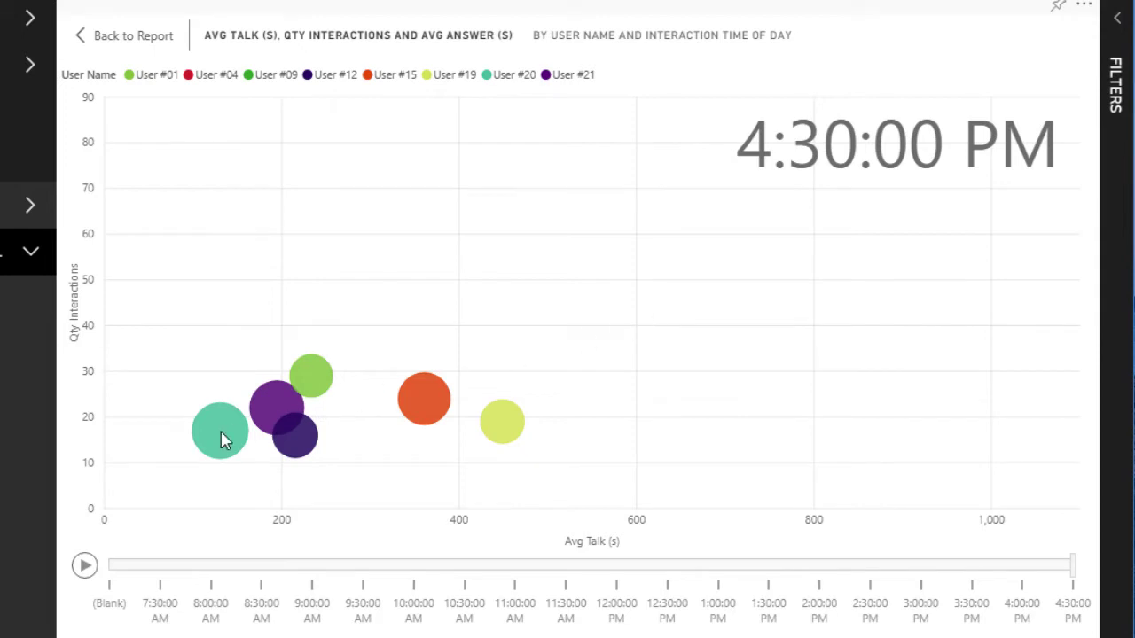
mouse_move(211, 443)
mouse_move(532, 424)
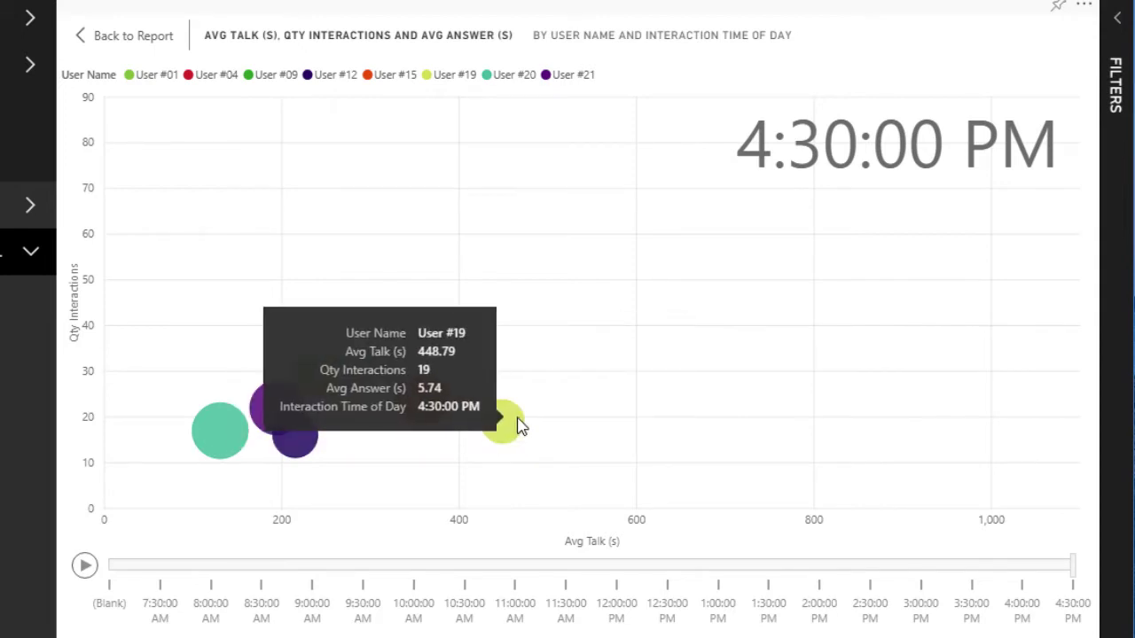
mouse_move(301, 457)
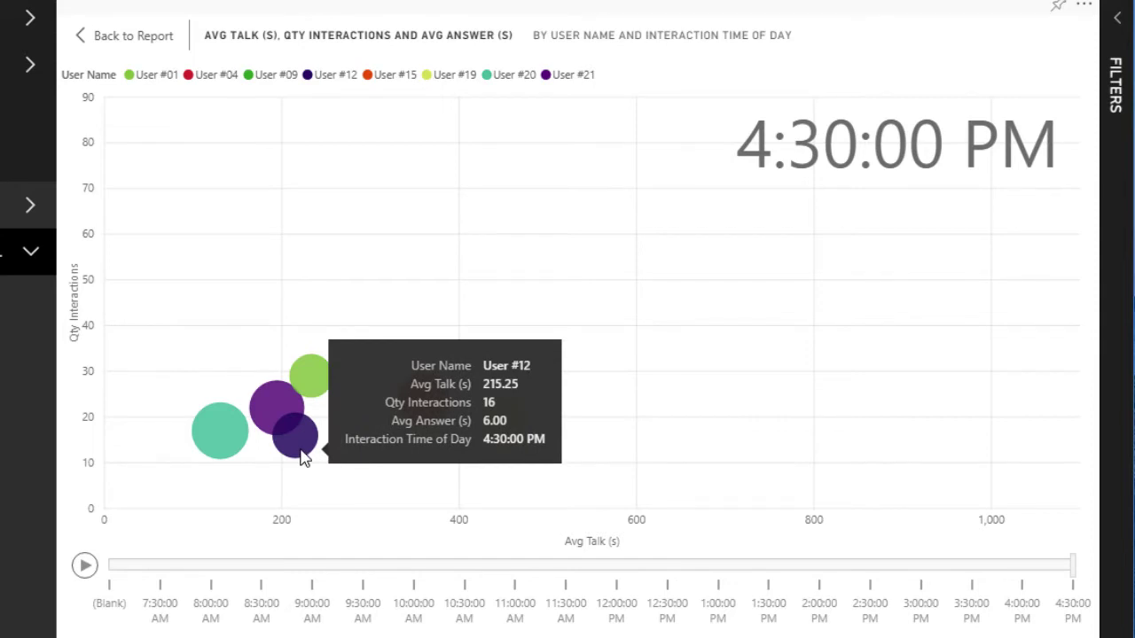
left_click(152, 567)
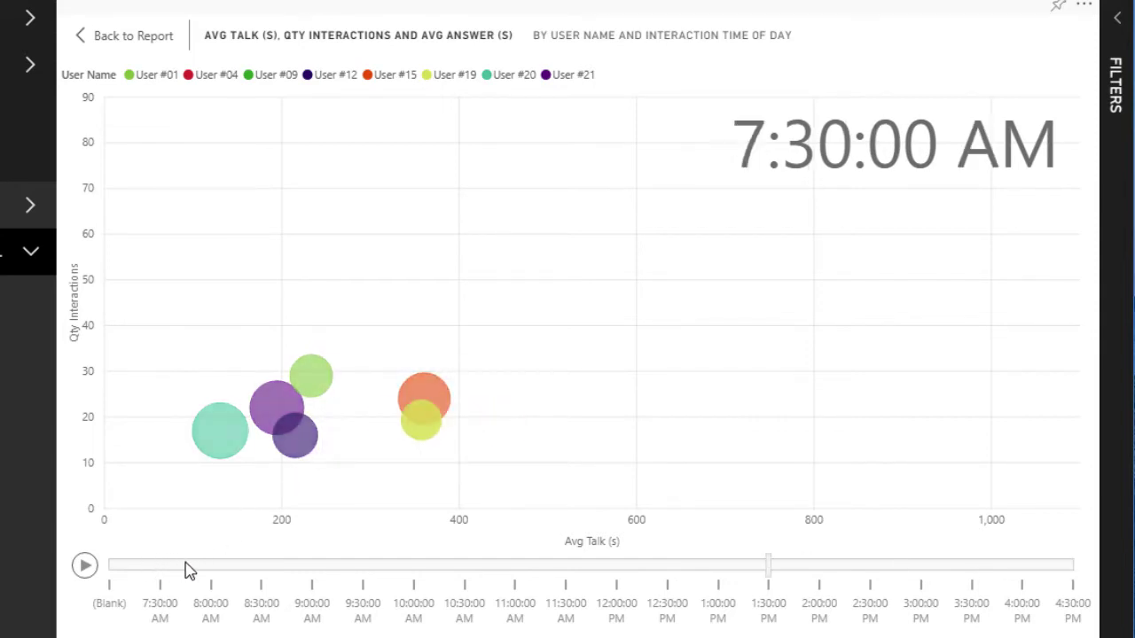
left_click(361, 572)
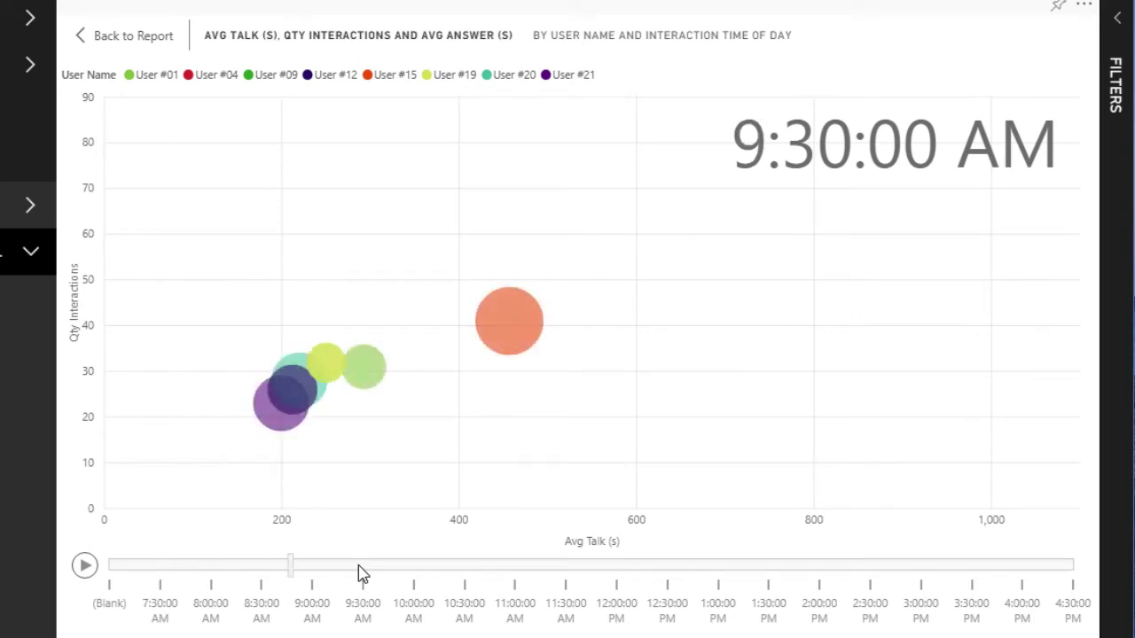
left_click(461, 572)
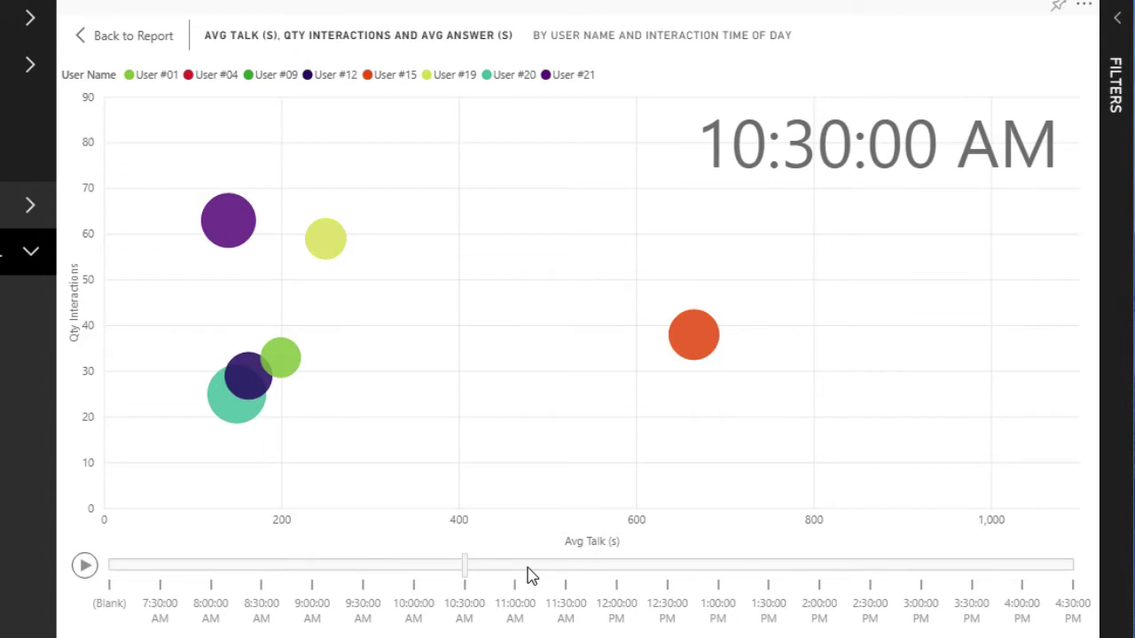
left_click_drag(468, 565, 511, 566)
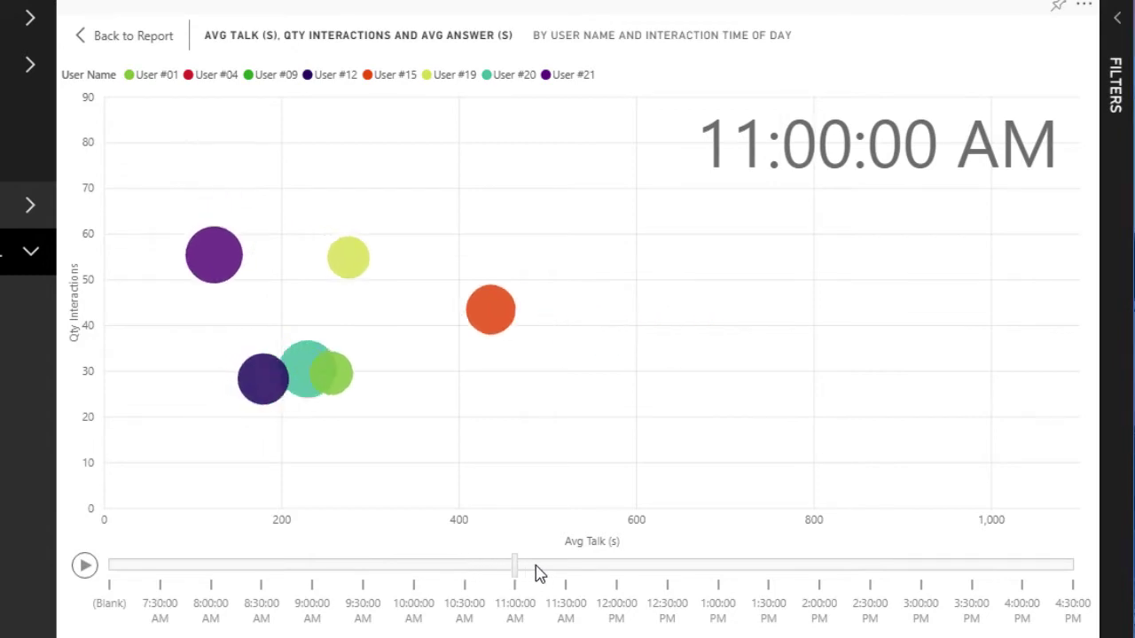
left_click(592, 574)
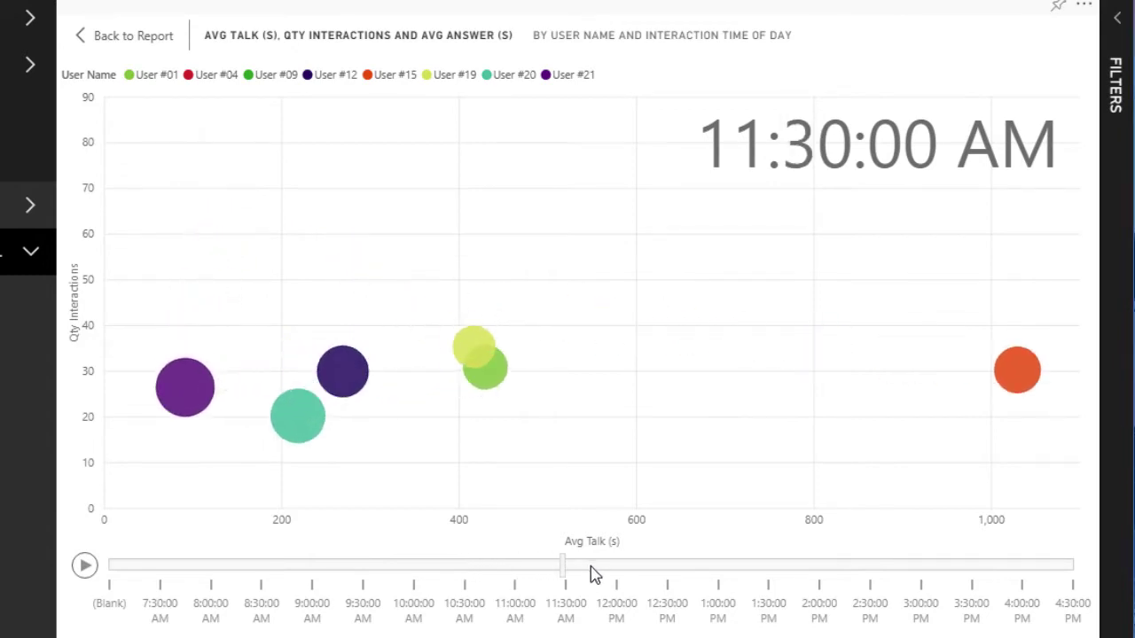
left_click(275, 569)
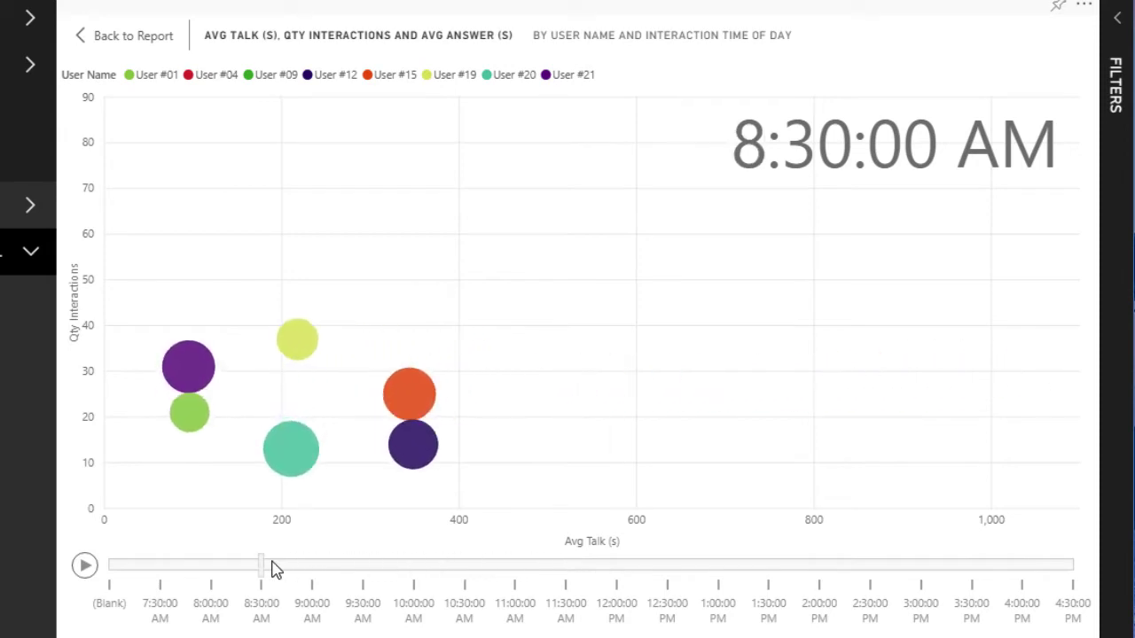
left_click(84, 568)
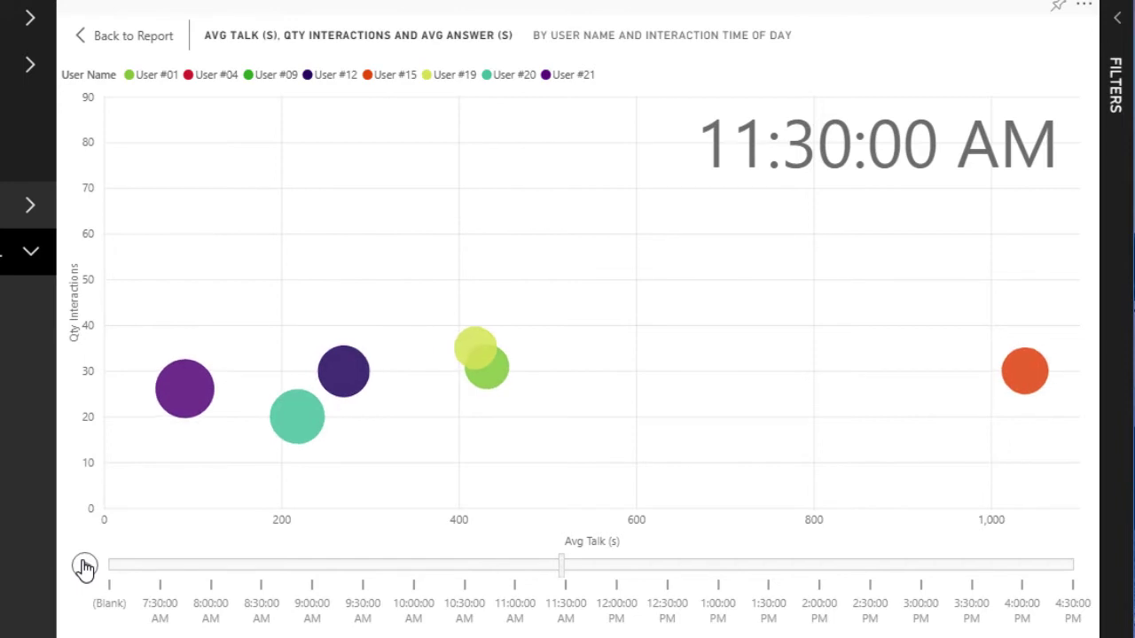
left_click(84, 567)
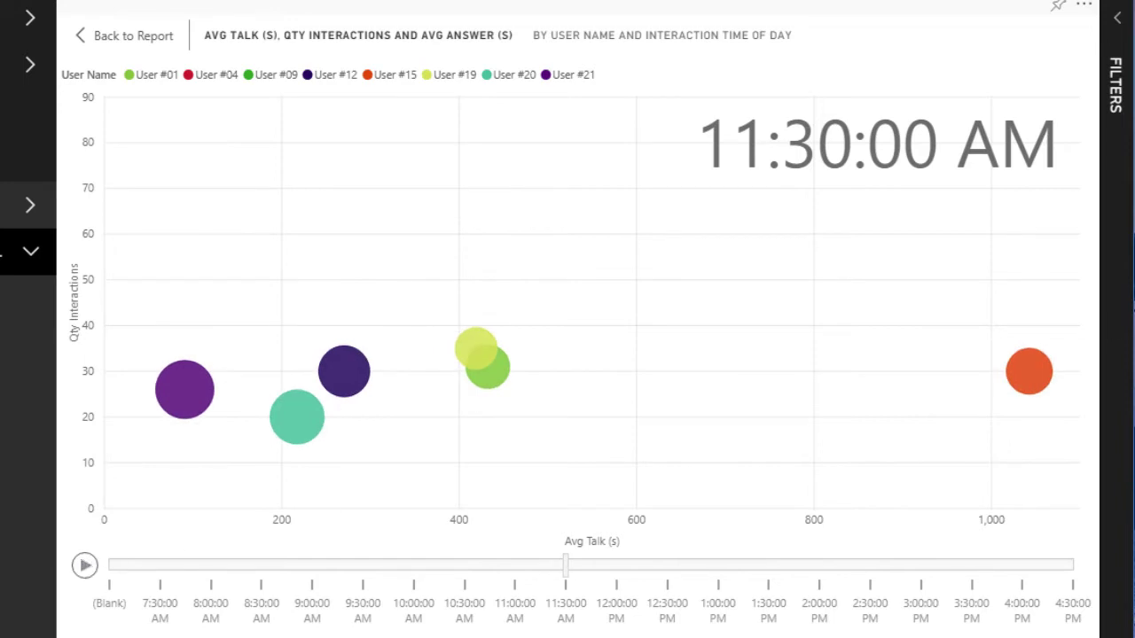
left_click(1029, 372)
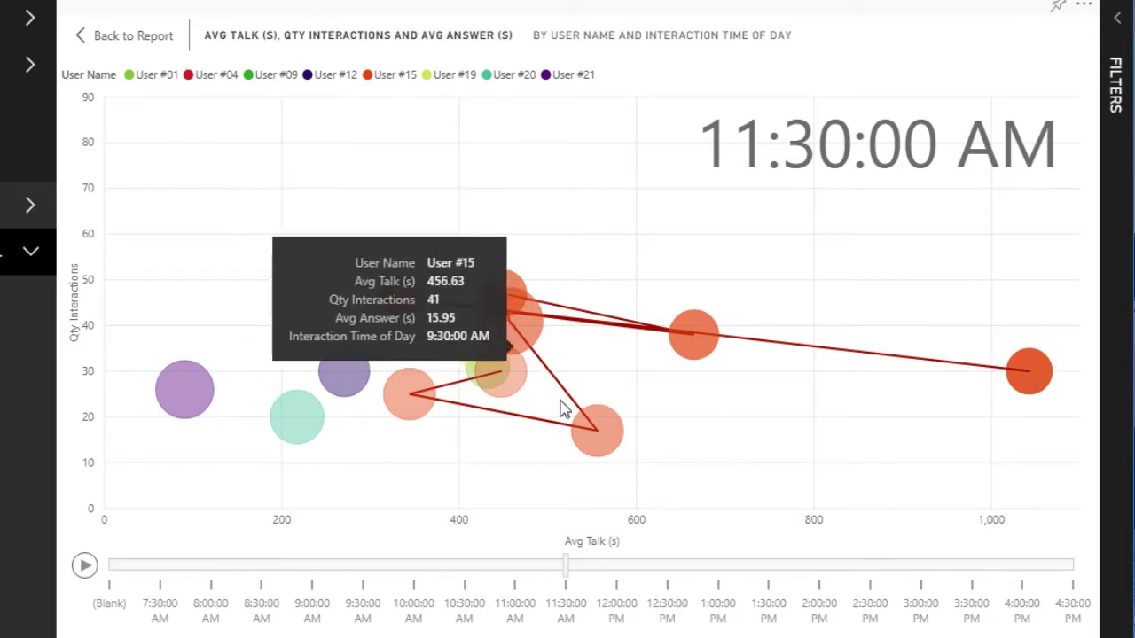
mouse_move(590, 434)
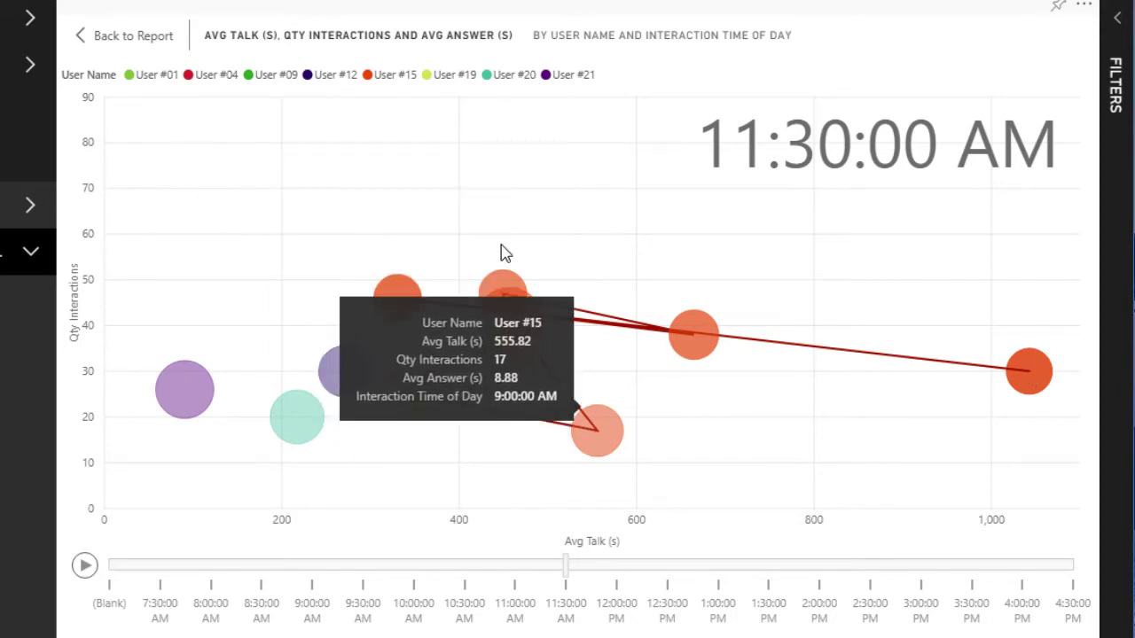
left_click(133, 39)
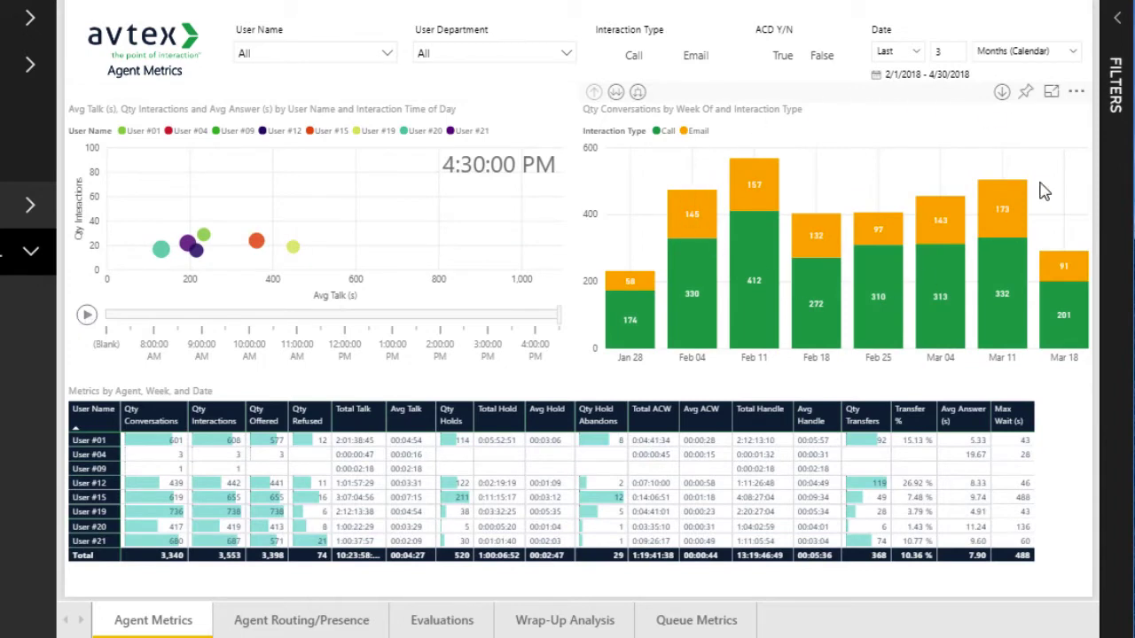
left_click(1050, 93)
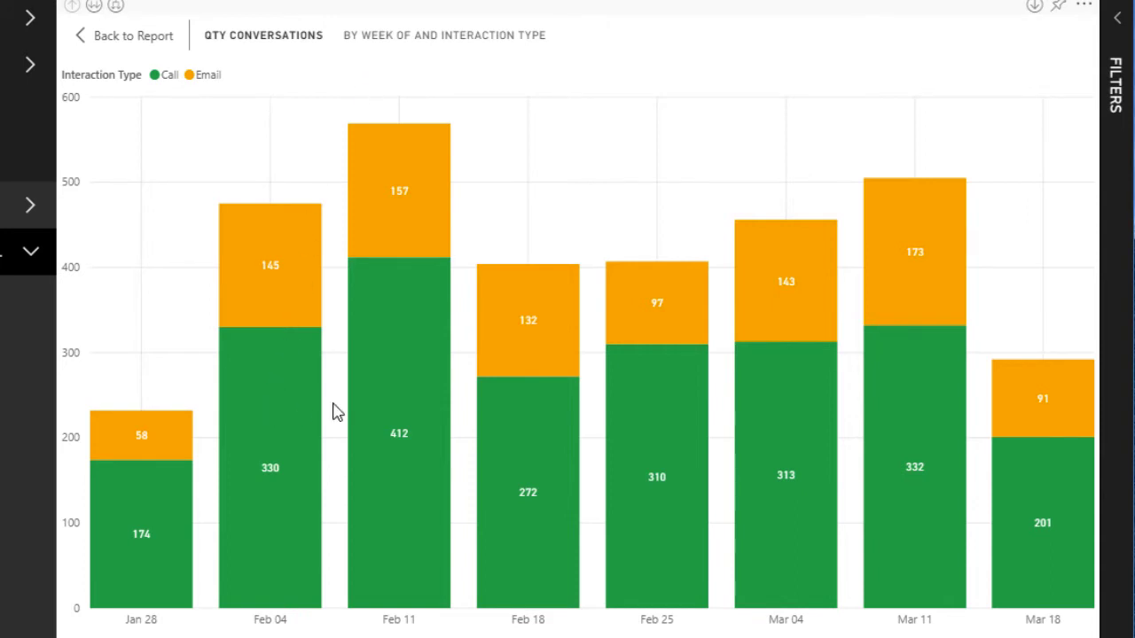
mouse_move(238, 433)
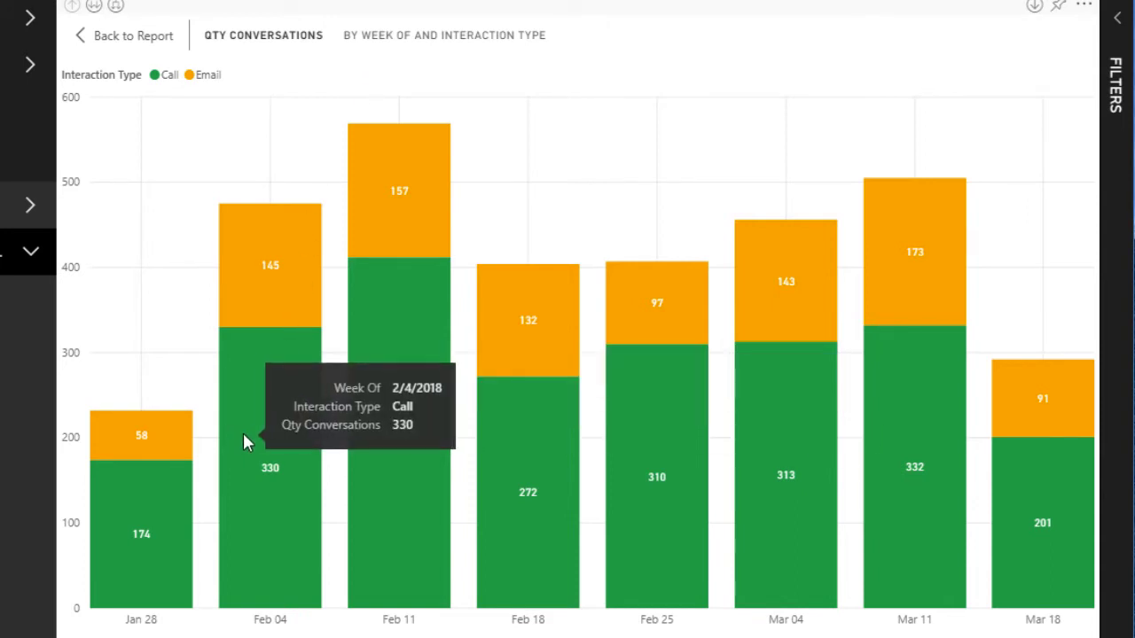
mouse_move(282, 275)
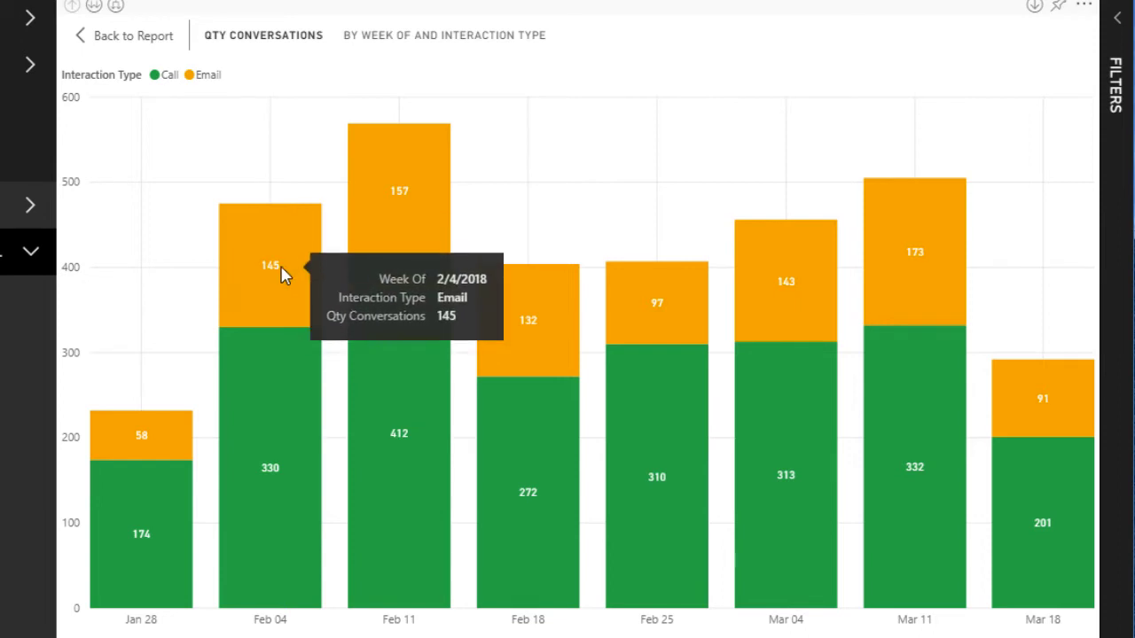
left_click(410, 406)
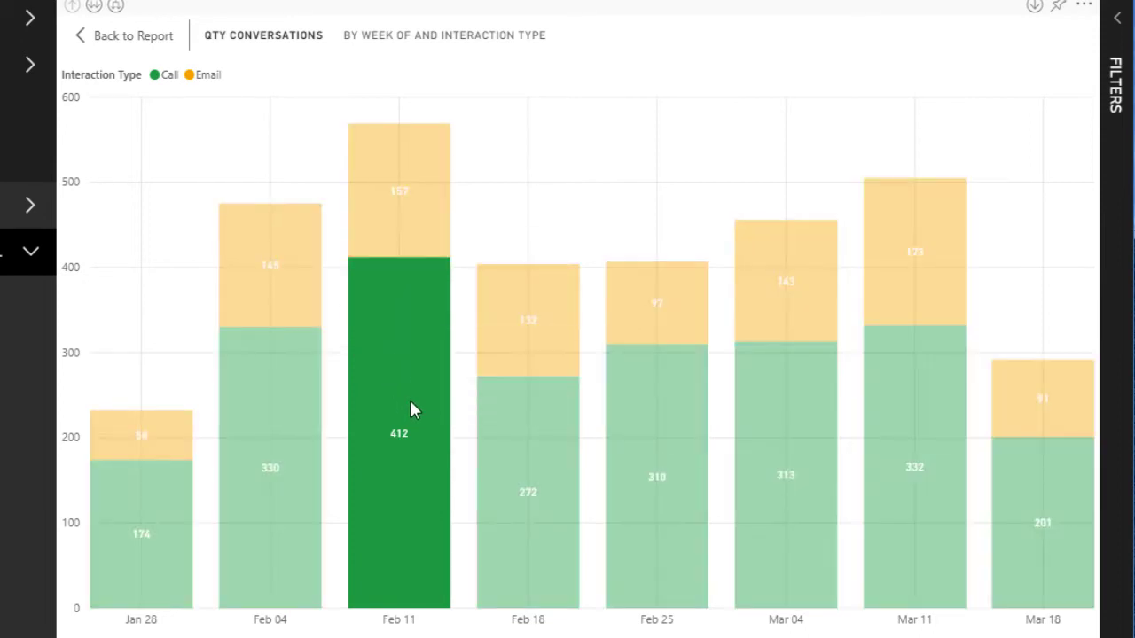
left_click(154, 37)
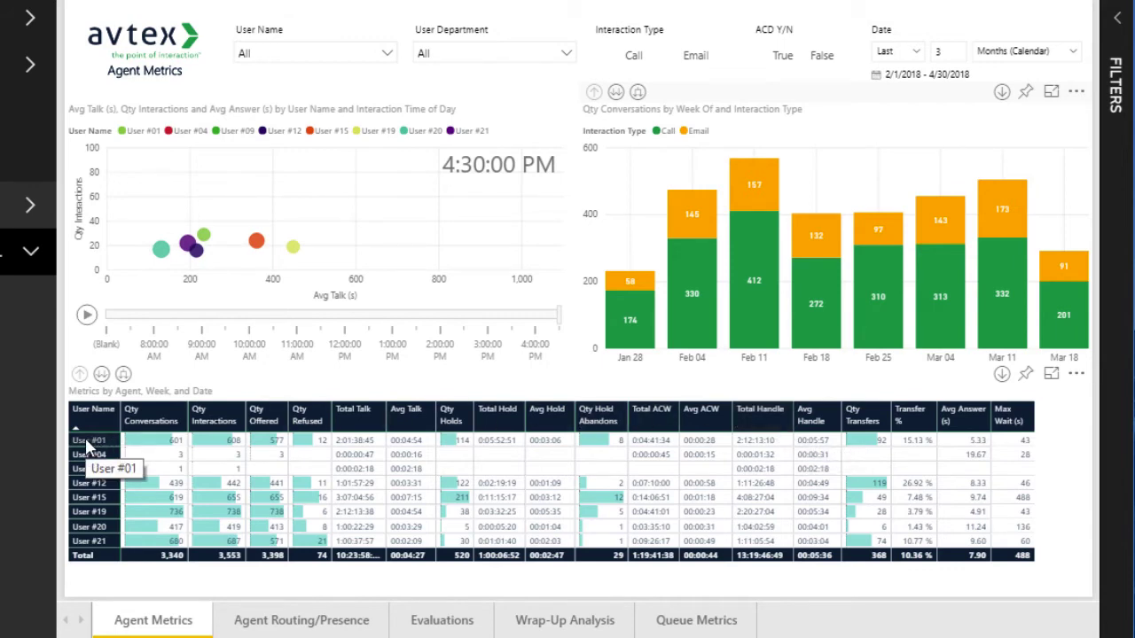
Cross-filter the charts to Users #19, #15, #09 and #20, then clear the User #20 filter.
left_click(82, 513)
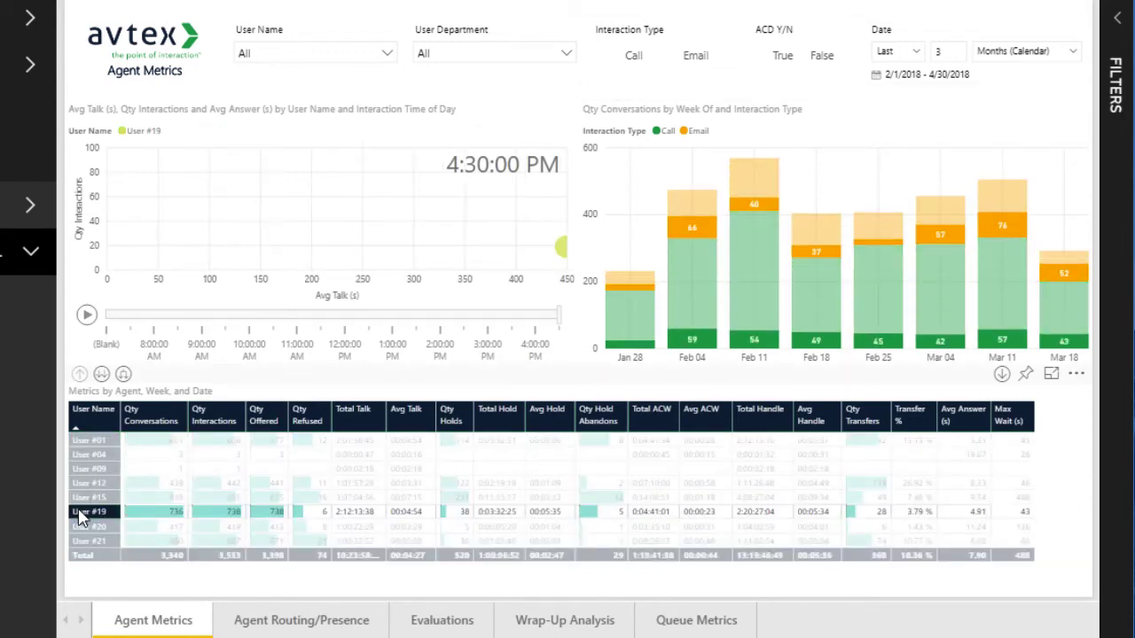
left_click(84, 499)
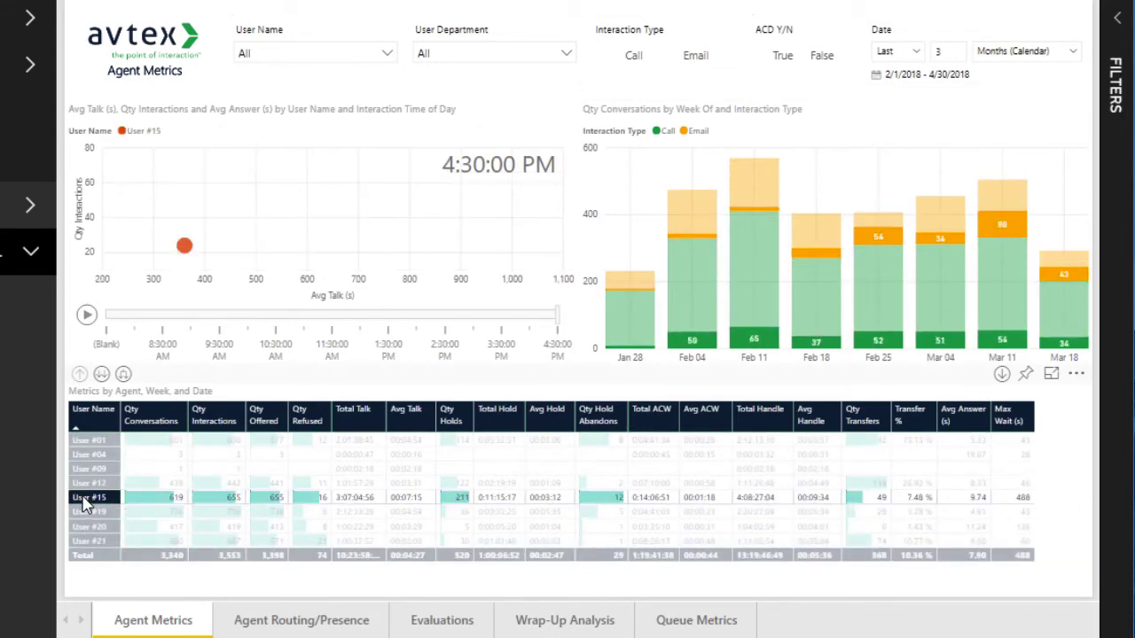
left_click(85, 468)
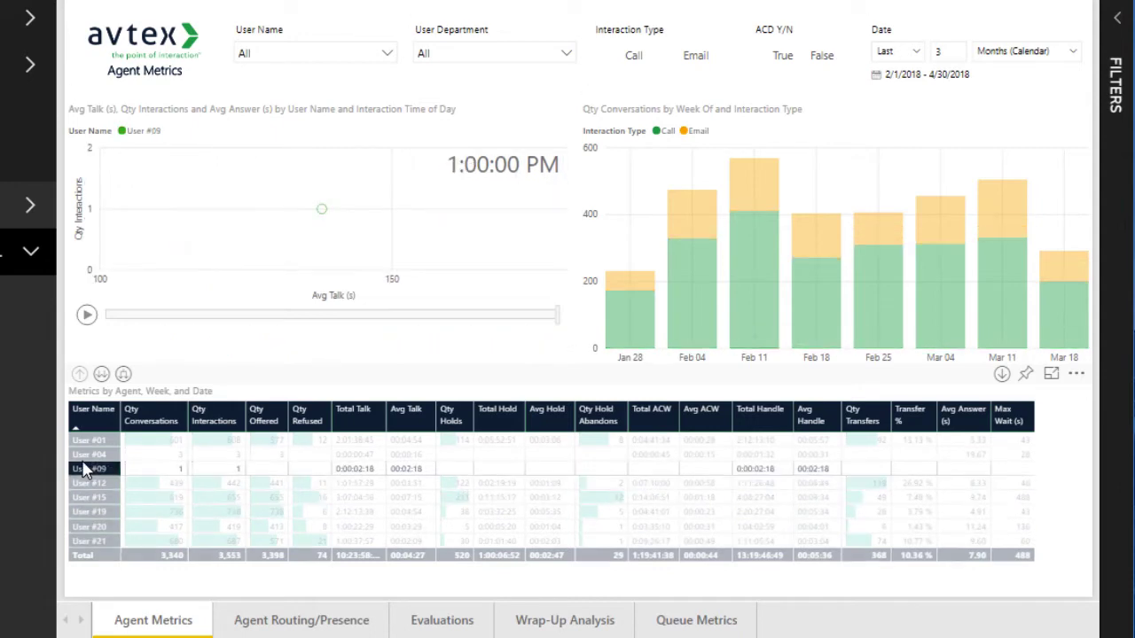
left_click(85, 528)
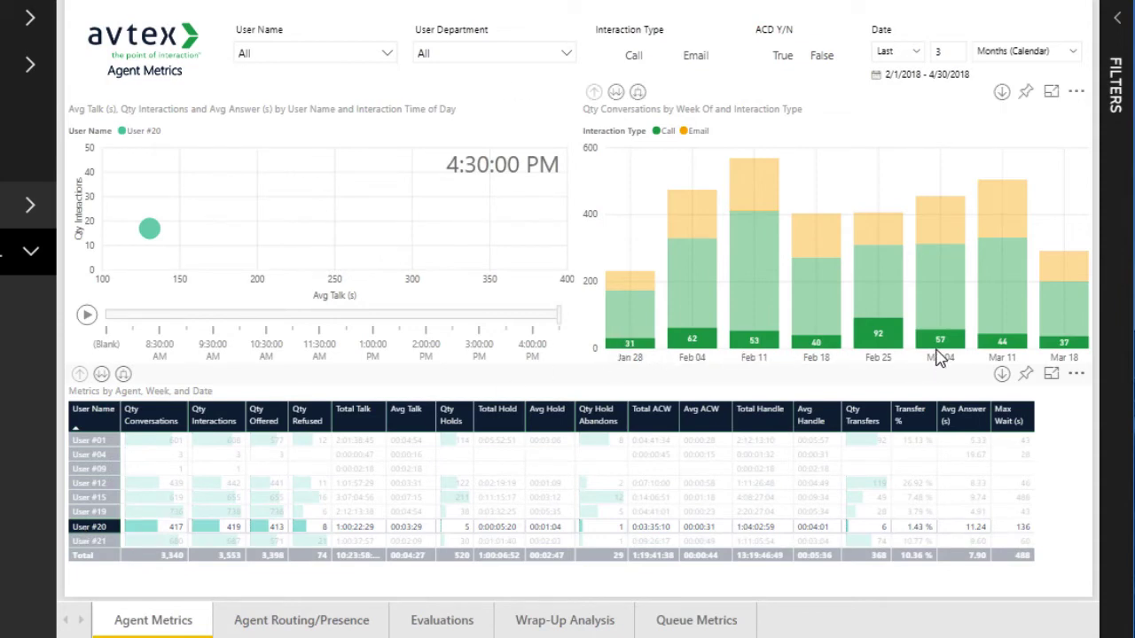
left_click(79, 529)
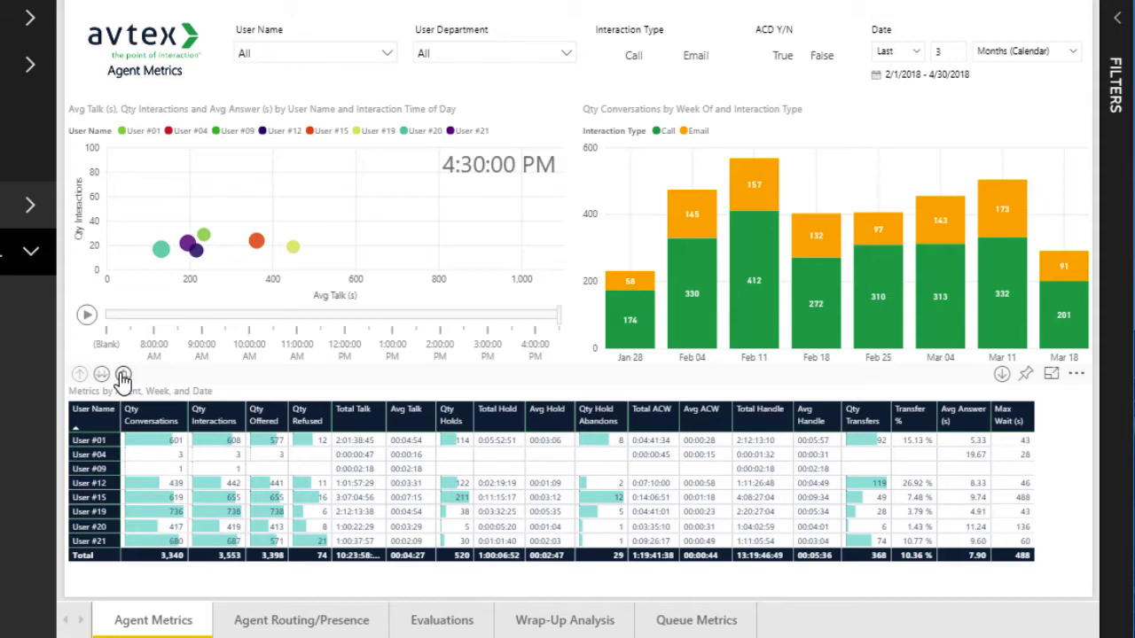
Expand the agent metrics table to weekly rows and drill the Qty Conversations chart to days.
left_click(123, 376)
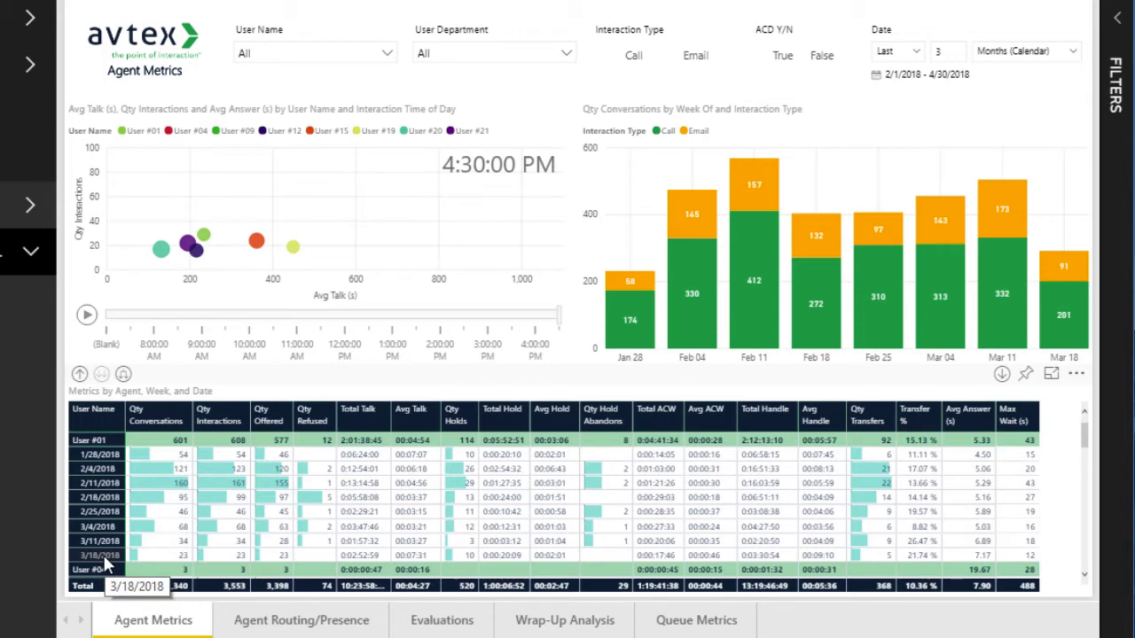
mouse_move(754, 233)
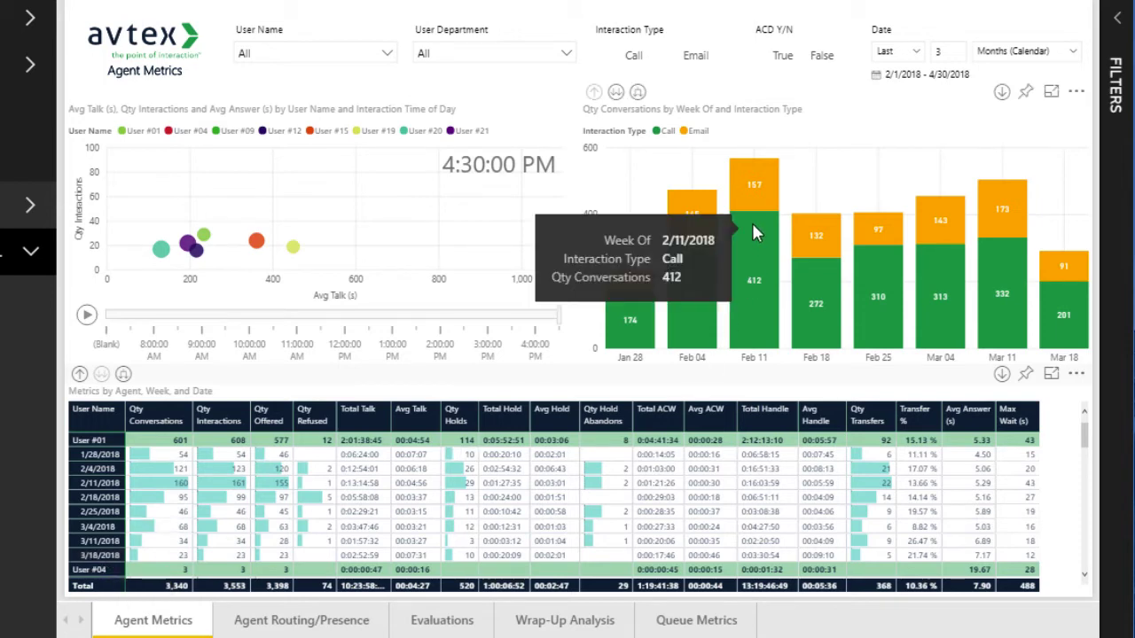
left_click(639, 93)
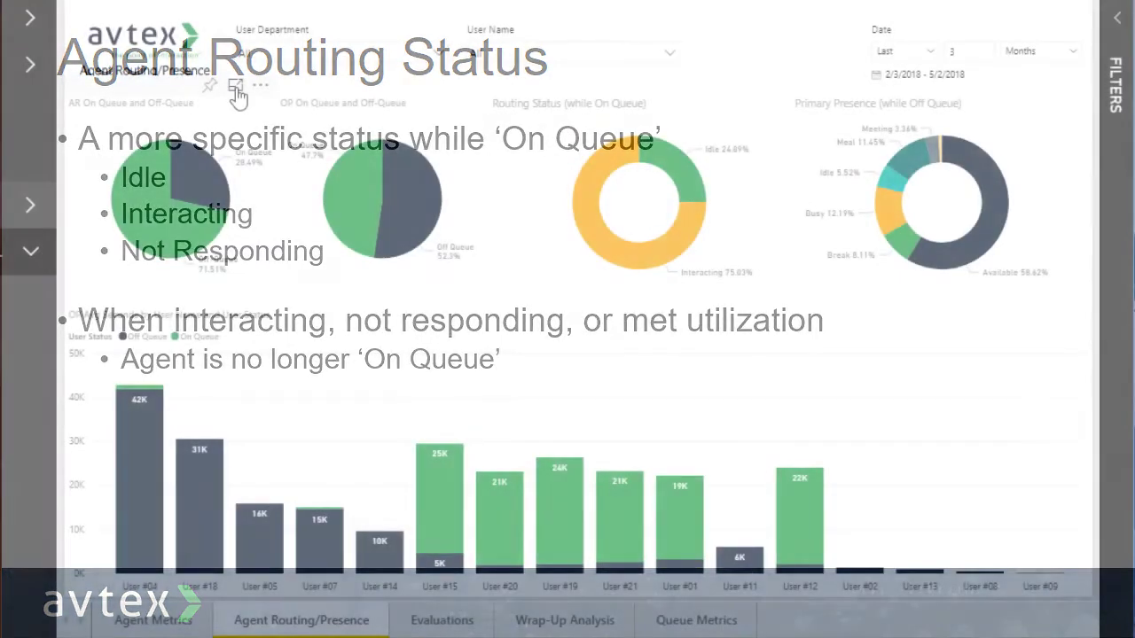
Enlarge the AR On Queue pie, then the Primary Presence and Routing Status donuts, and return.
left_click(235, 86)
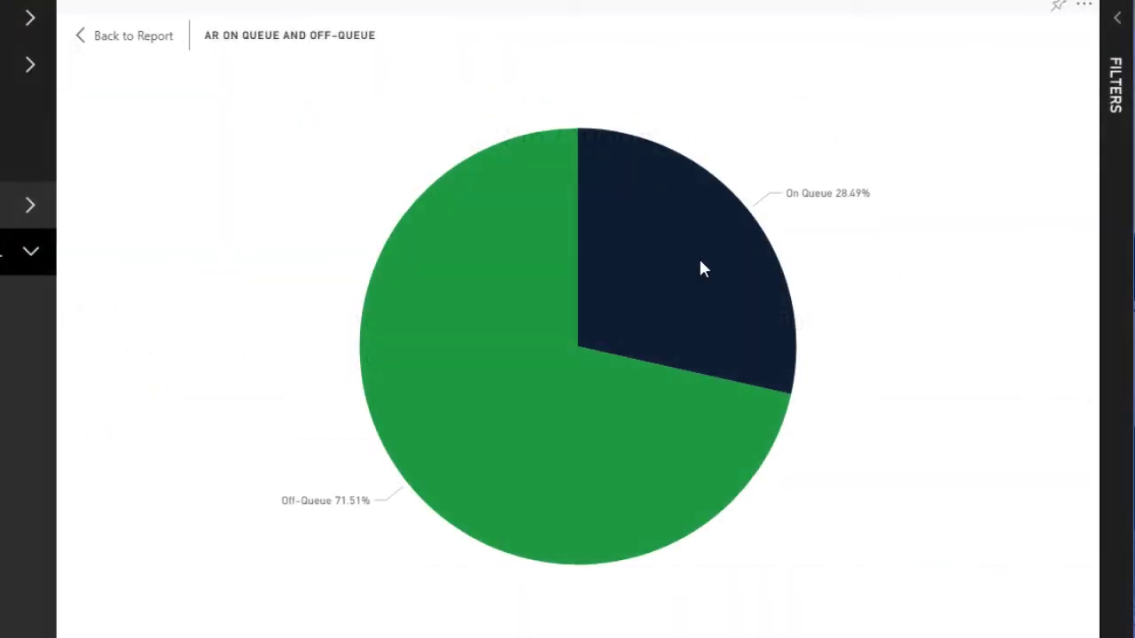
mouse_move(700, 268)
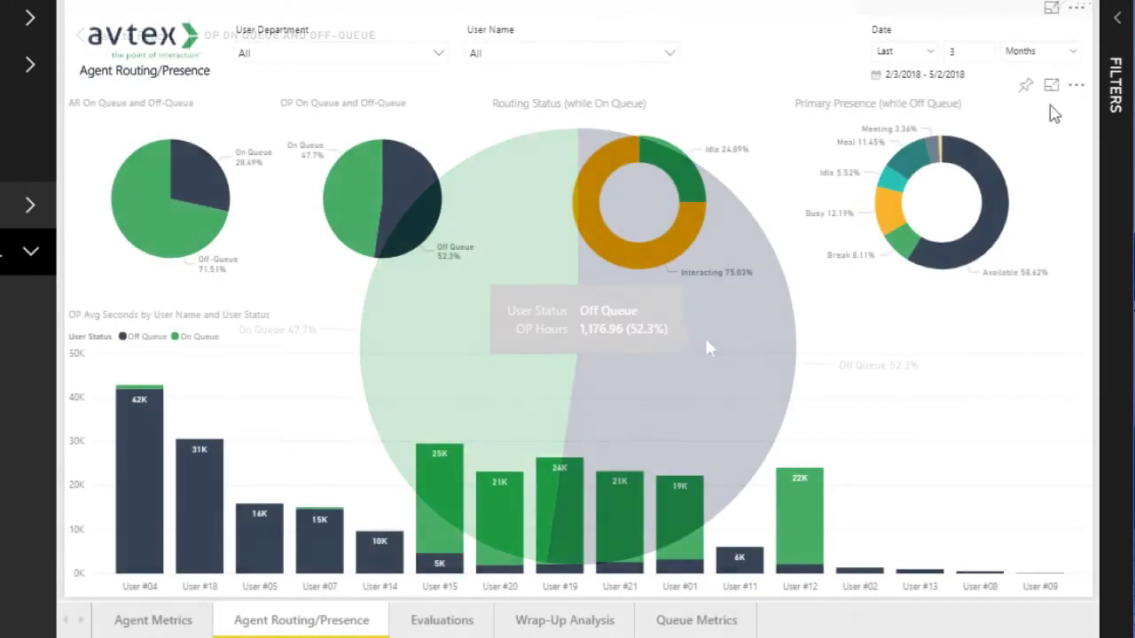
left_click(1051, 88)
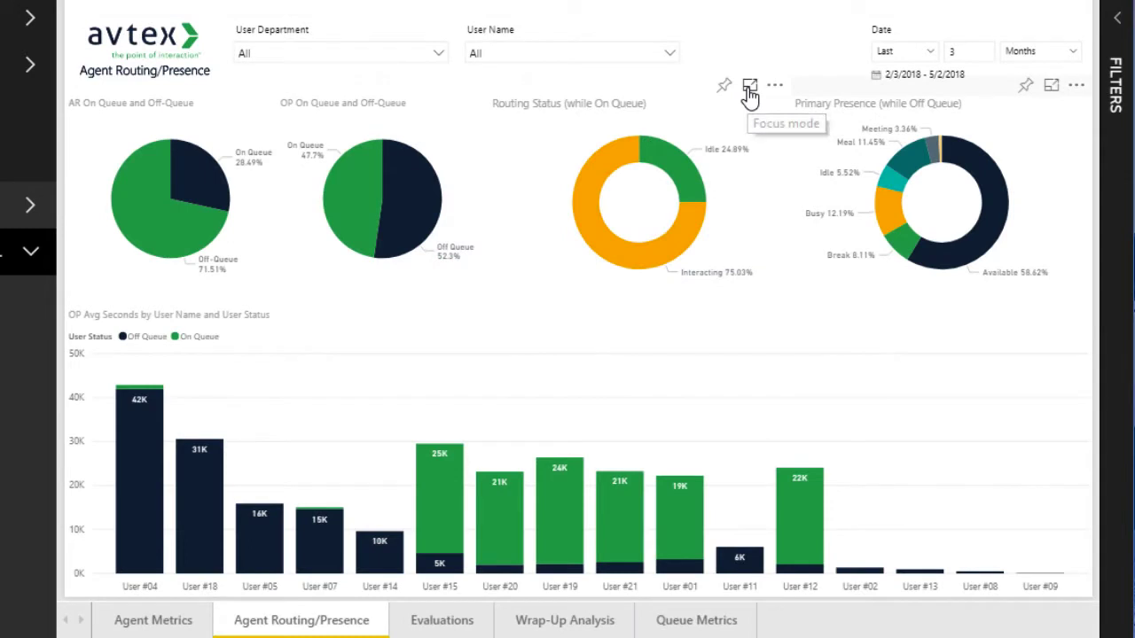
left_click(749, 92)
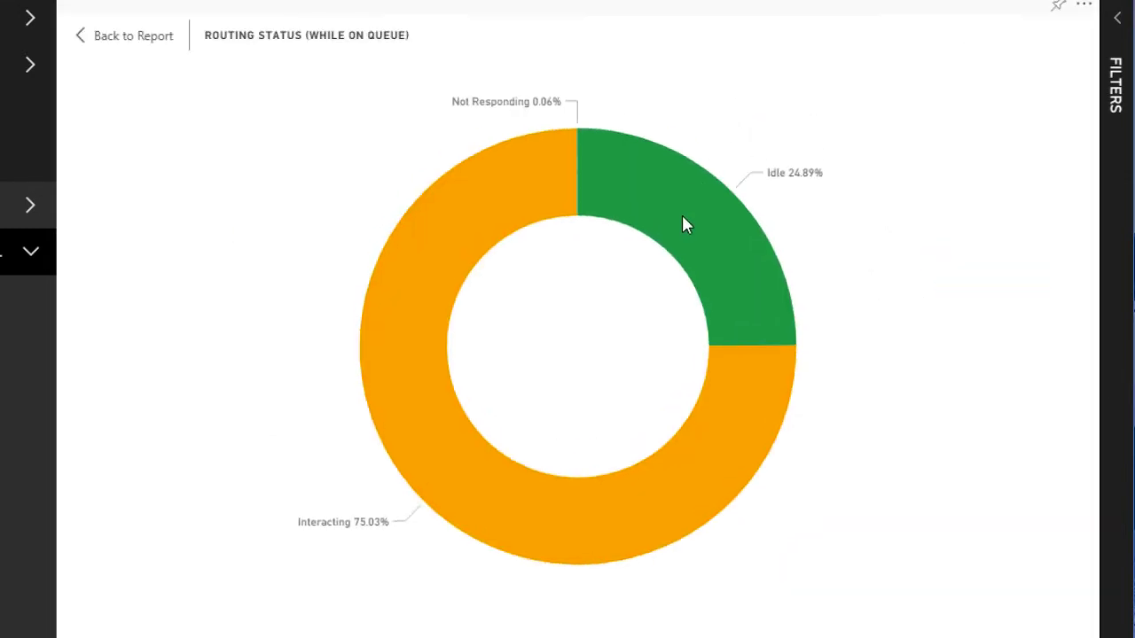
mouse_move(406, 429)
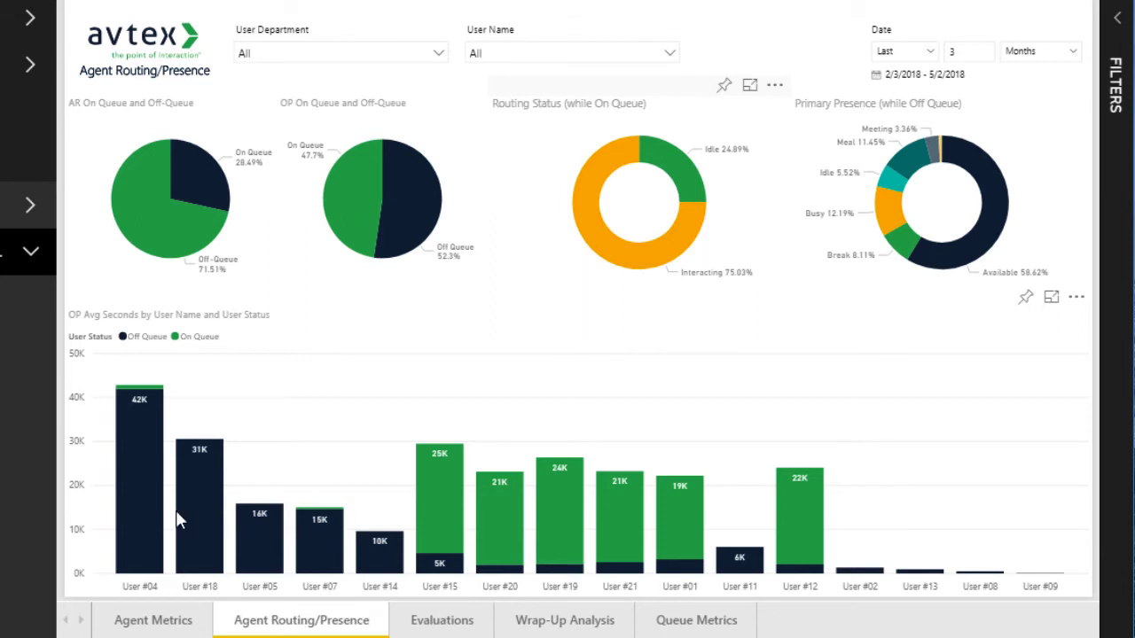
Cross-filter the report to User #15's On Queue bar, then clear that filter.
mouse_move(178, 520)
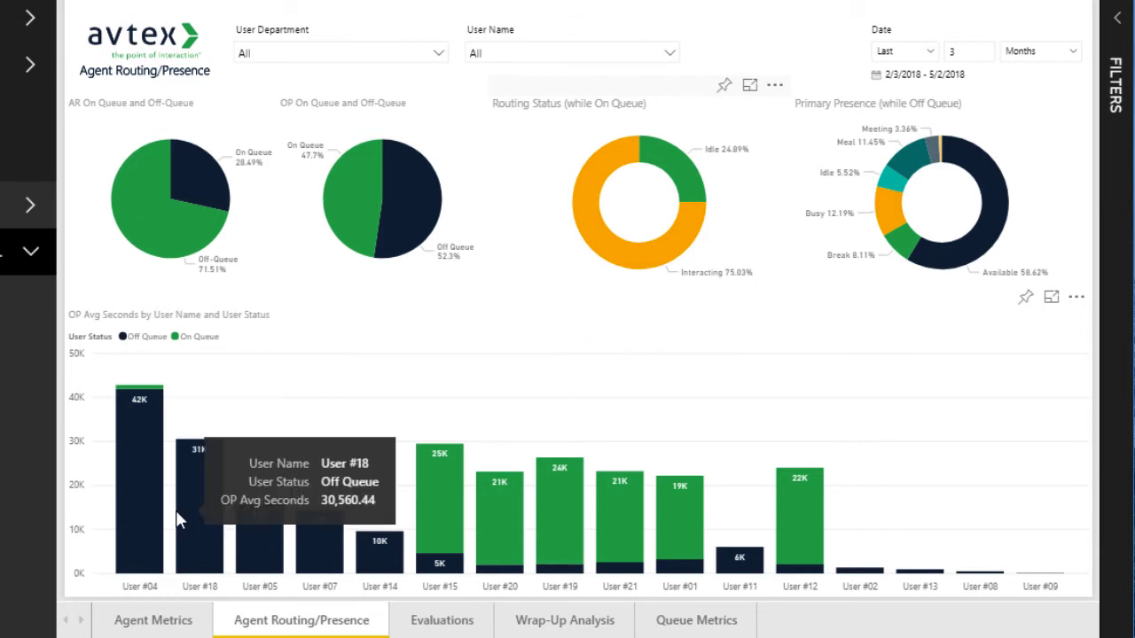
left_click(446, 511)
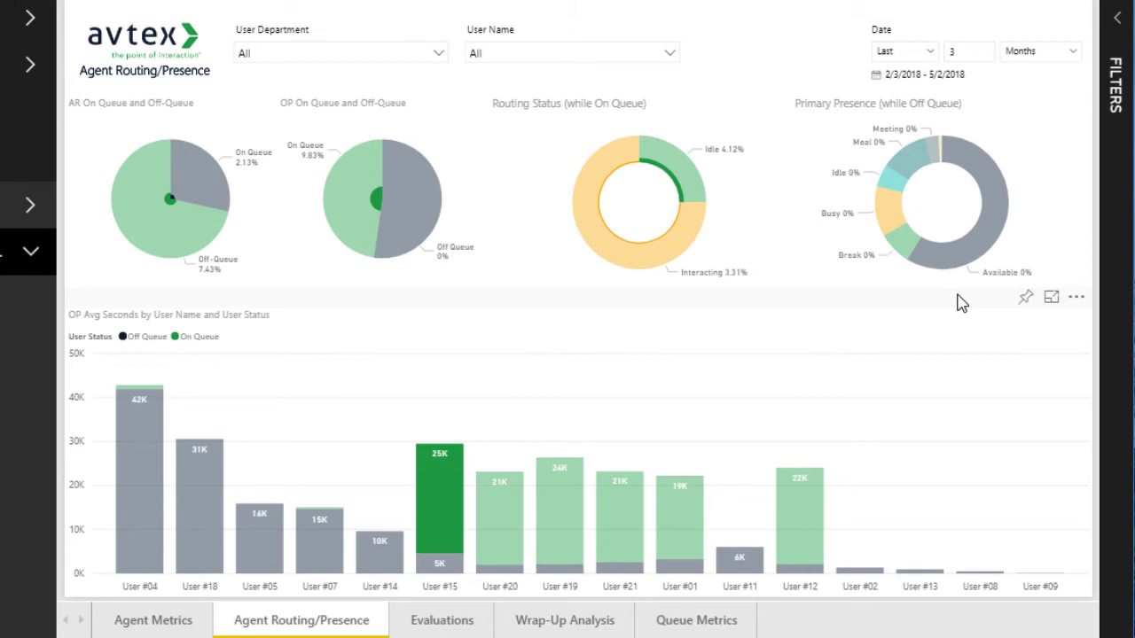
left_click(452, 486)
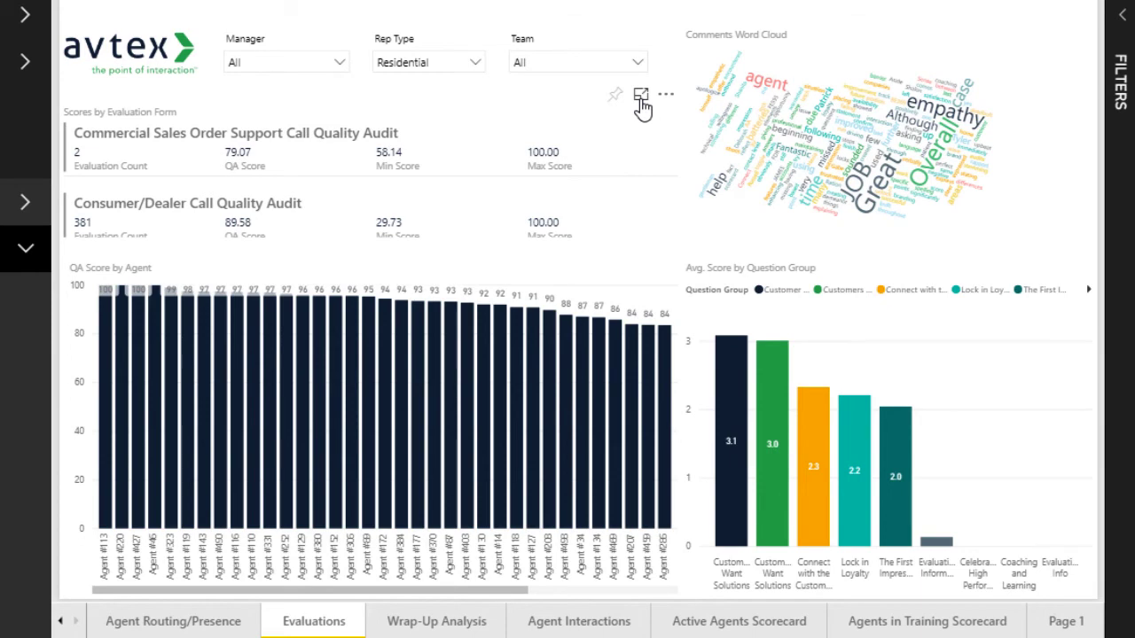
Enlarge Scores by Evaluation Form, then Avg. Score by Question Group, then the Comments Word Cloud.
left_click(641, 96)
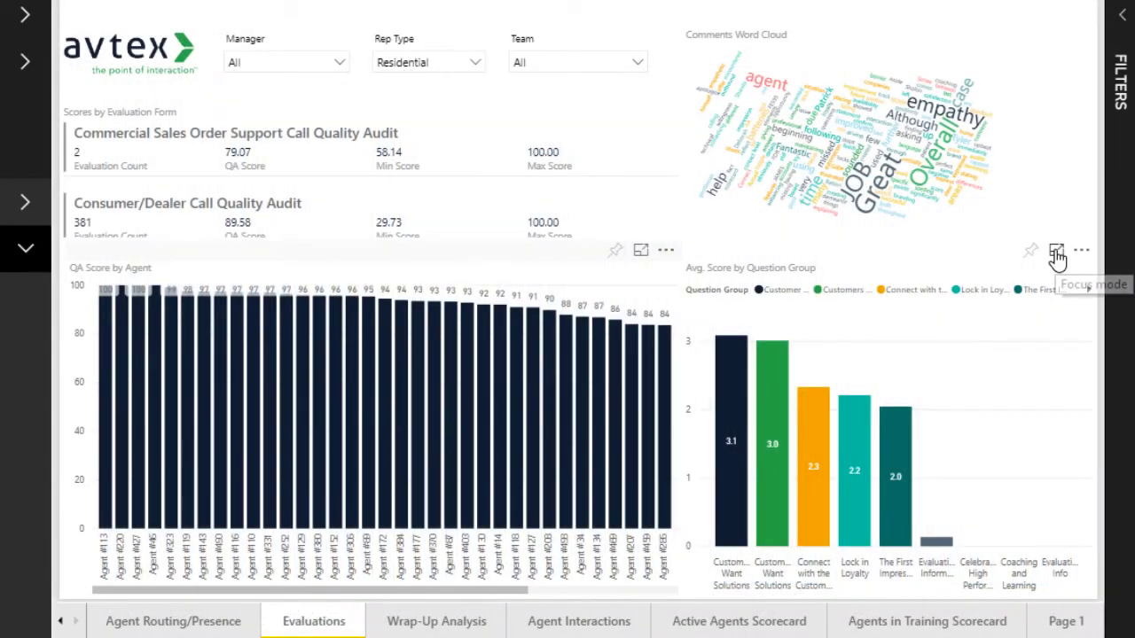
left_click(1056, 256)
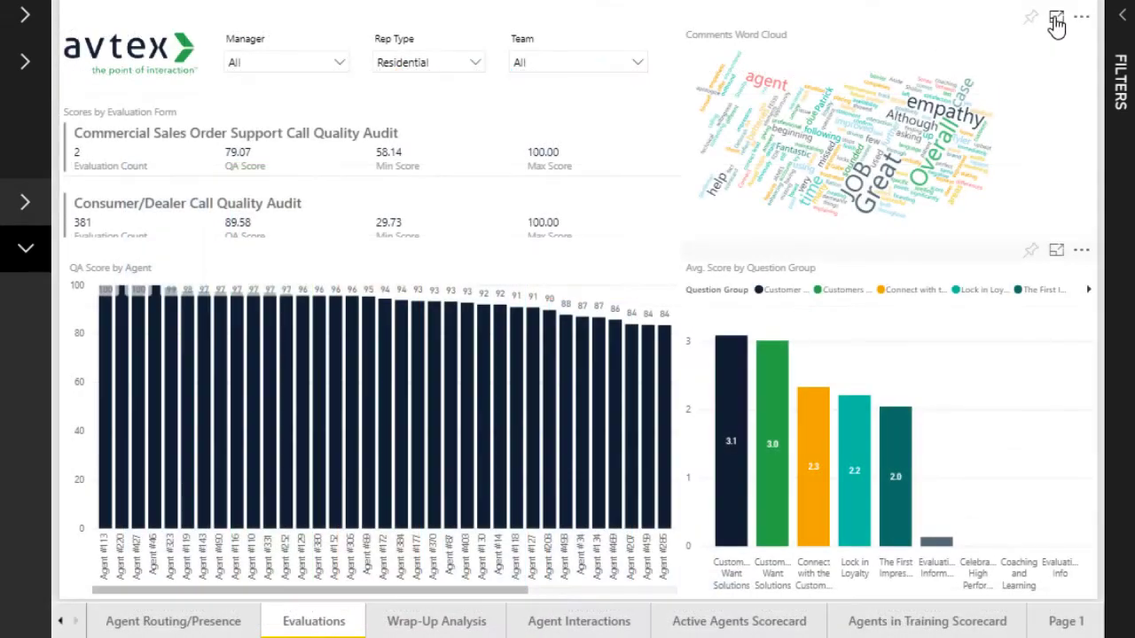
left_click(1055, 17)
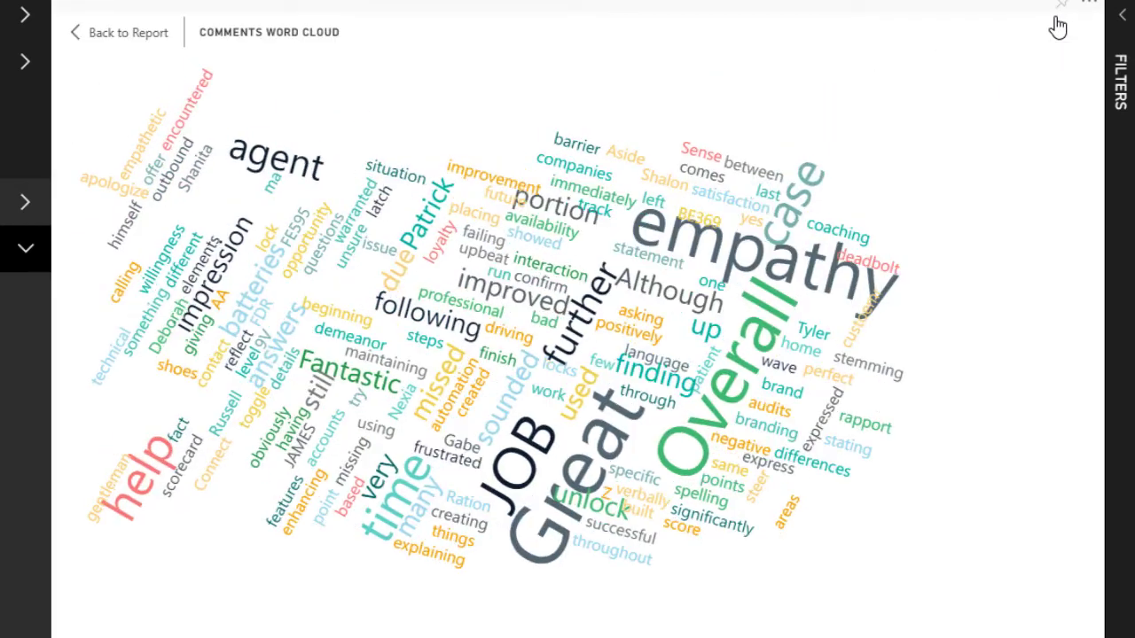
Highlight the words empathy, Although and Great in the cloud, then clear the highlight.
left_click(723, 251)
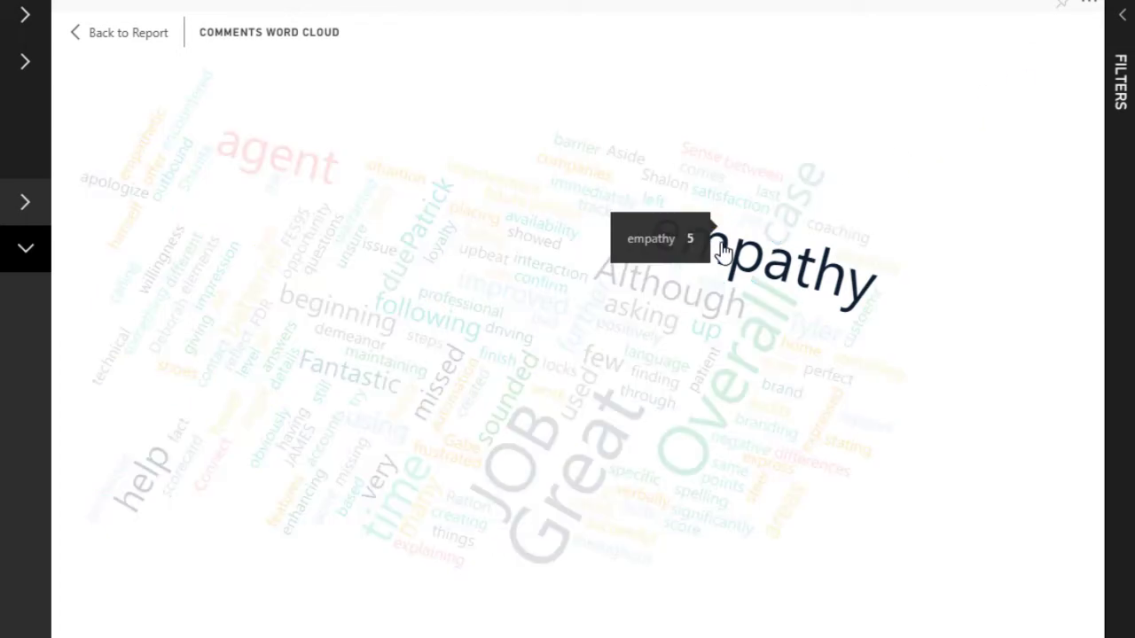
left_click(663, 294)
left_click(583, 454)
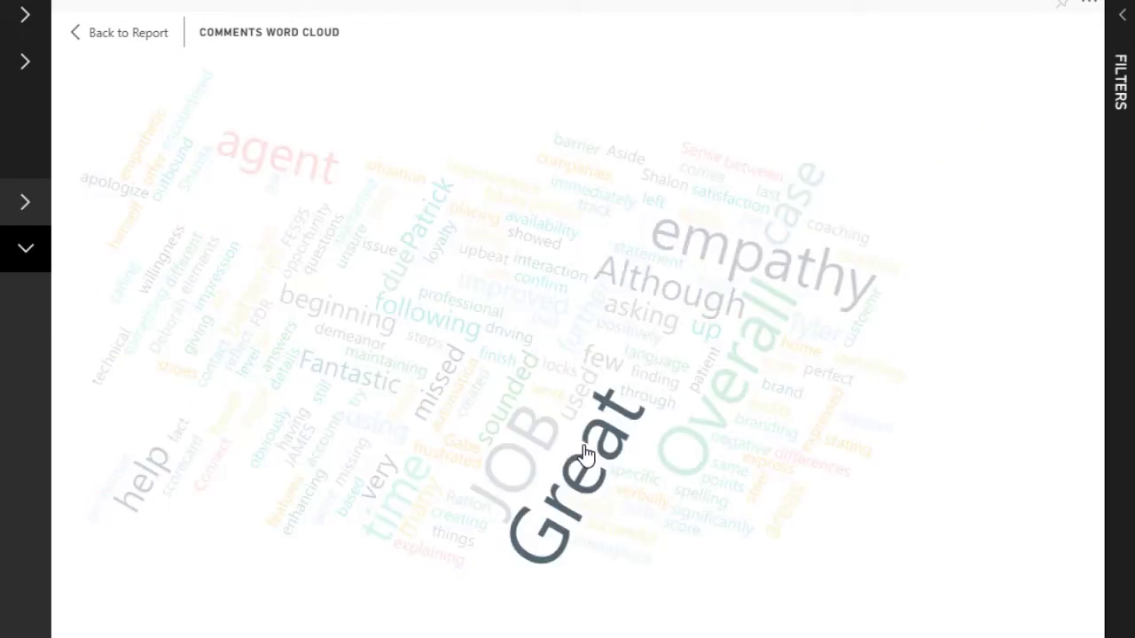
left_click(583, 454)
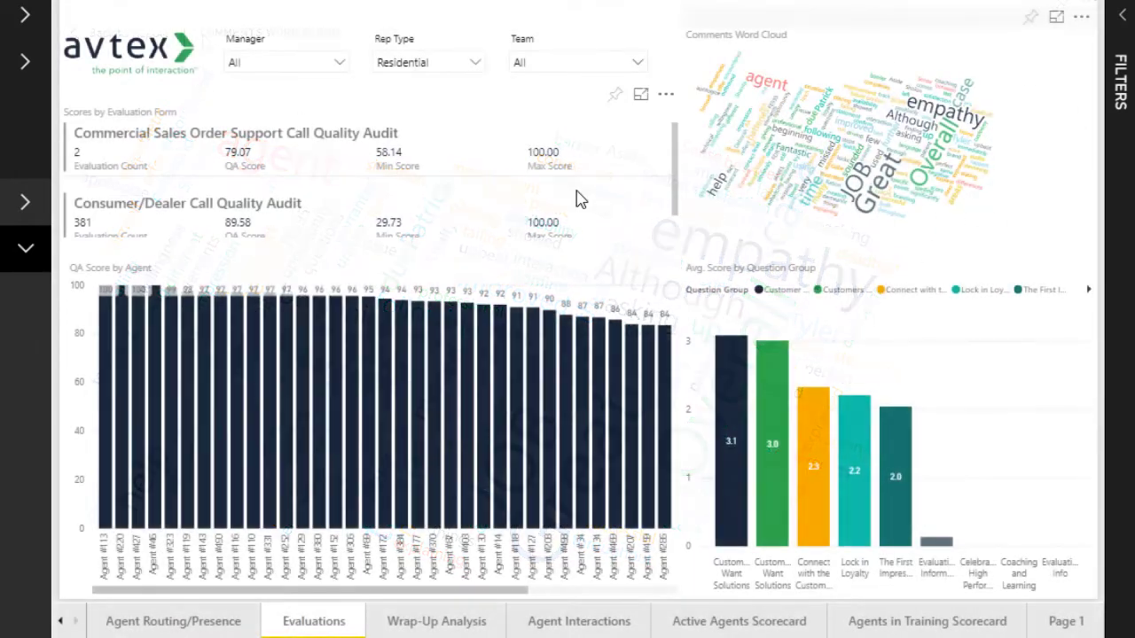
Filter the evaluations by the words JOB, empathy and Overall, then clear the Overall filter.
left_click(855, 184)
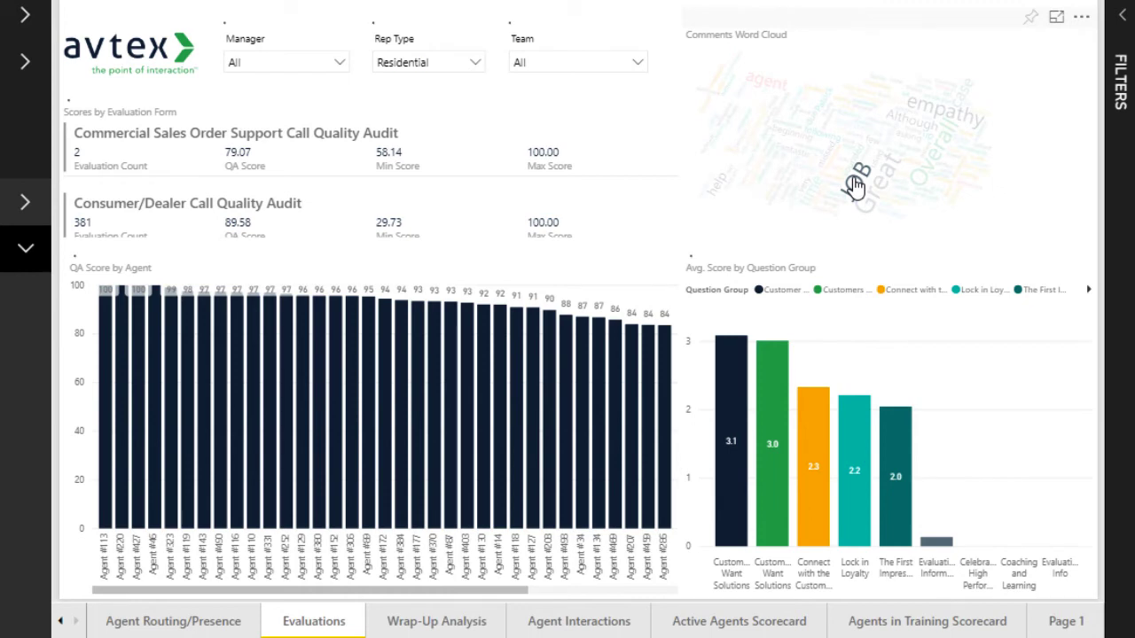
left_click(944, 122)
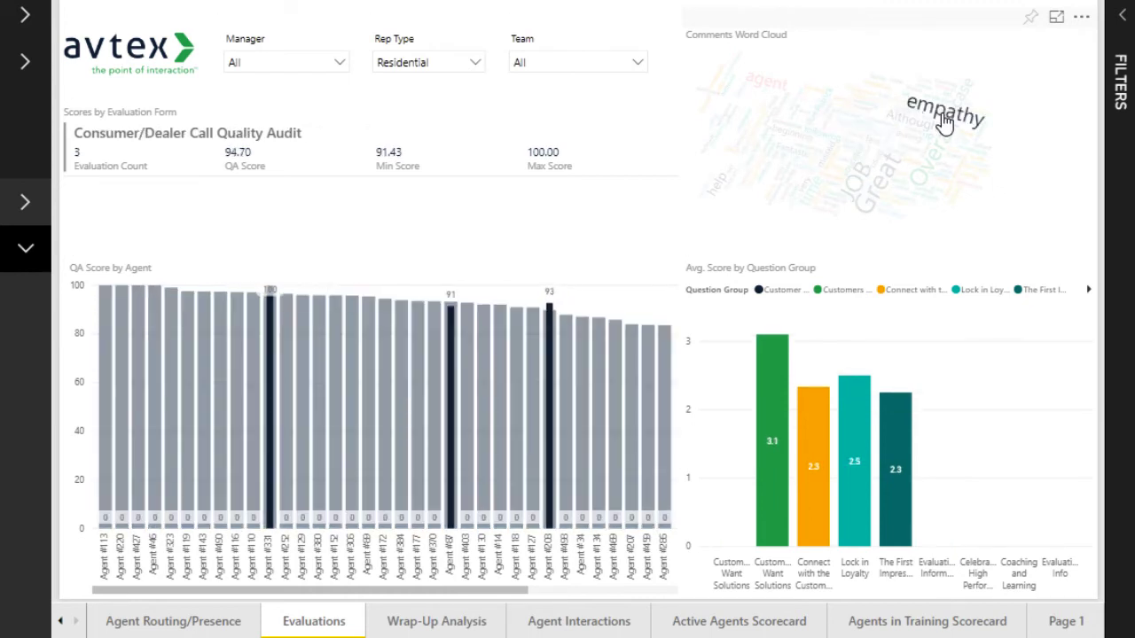
left_click(926, 177)
left_click(926, 177)
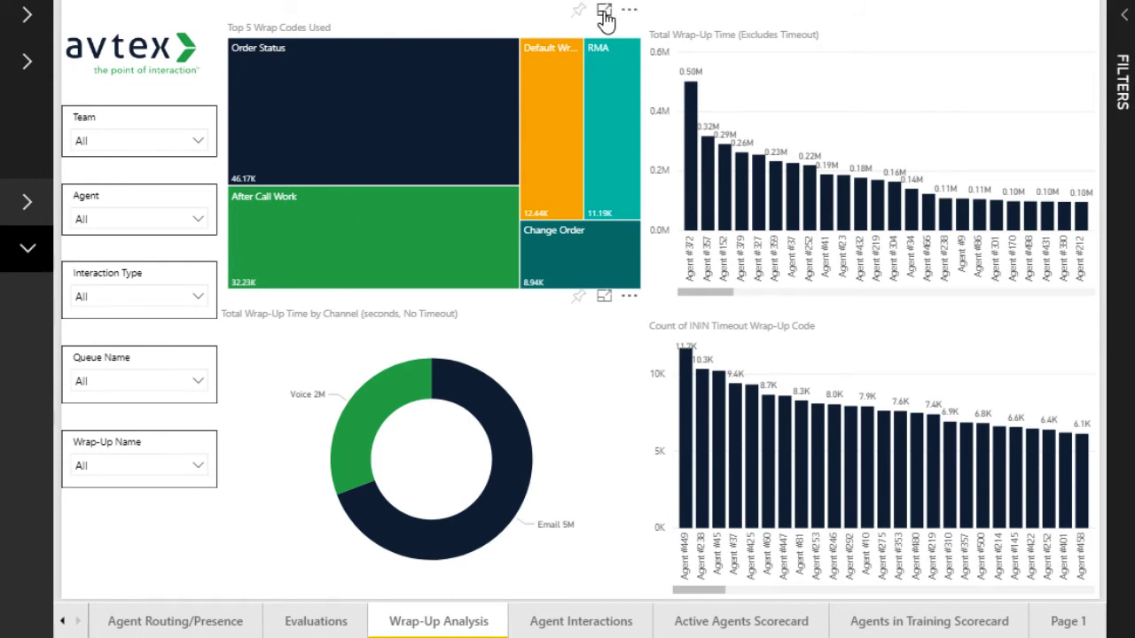
Enlarge the Top 5 Wrap Codes Used treemap, then the wrap-up time by channel donut.
left_click(604, 12)
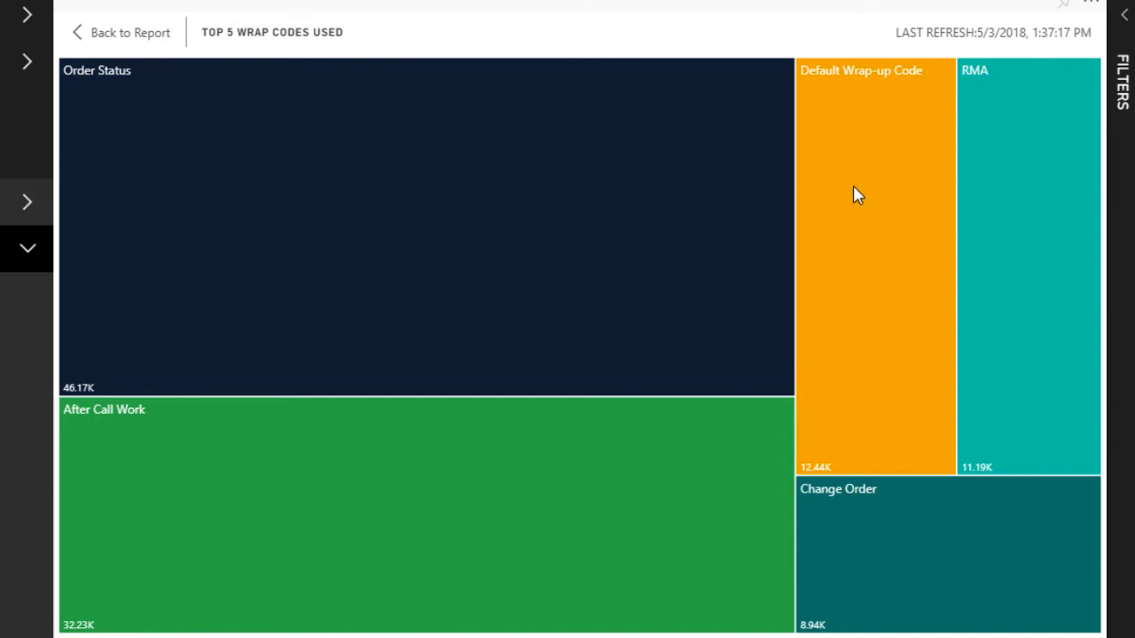
mouse_move(1024, 221)
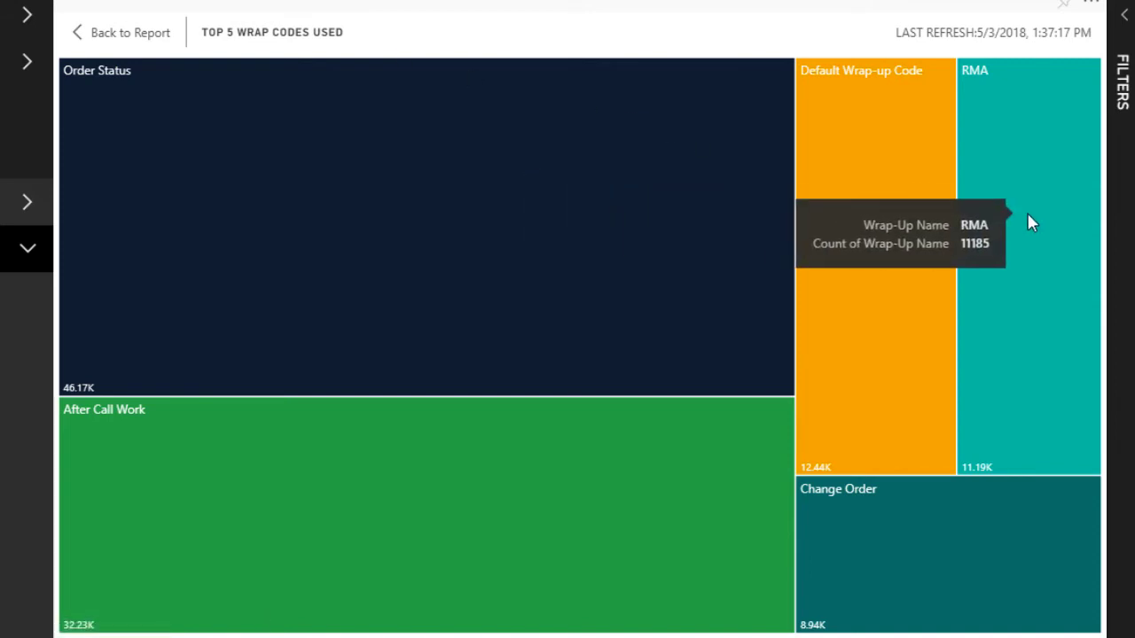
mouse_move(912, 576)
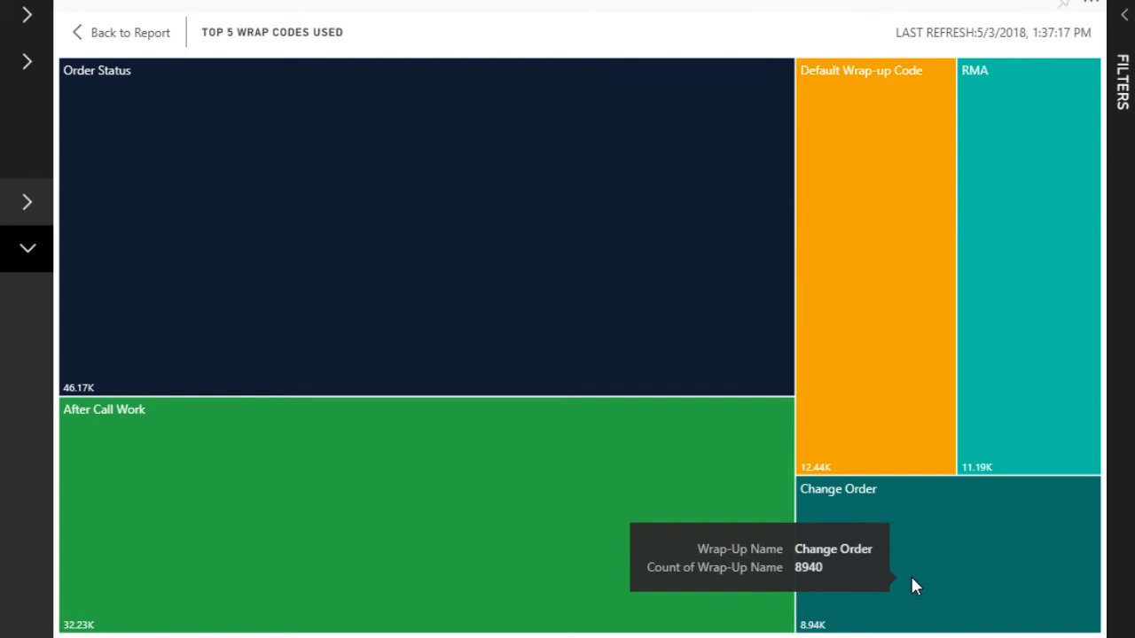
mouse_move(601, 469)
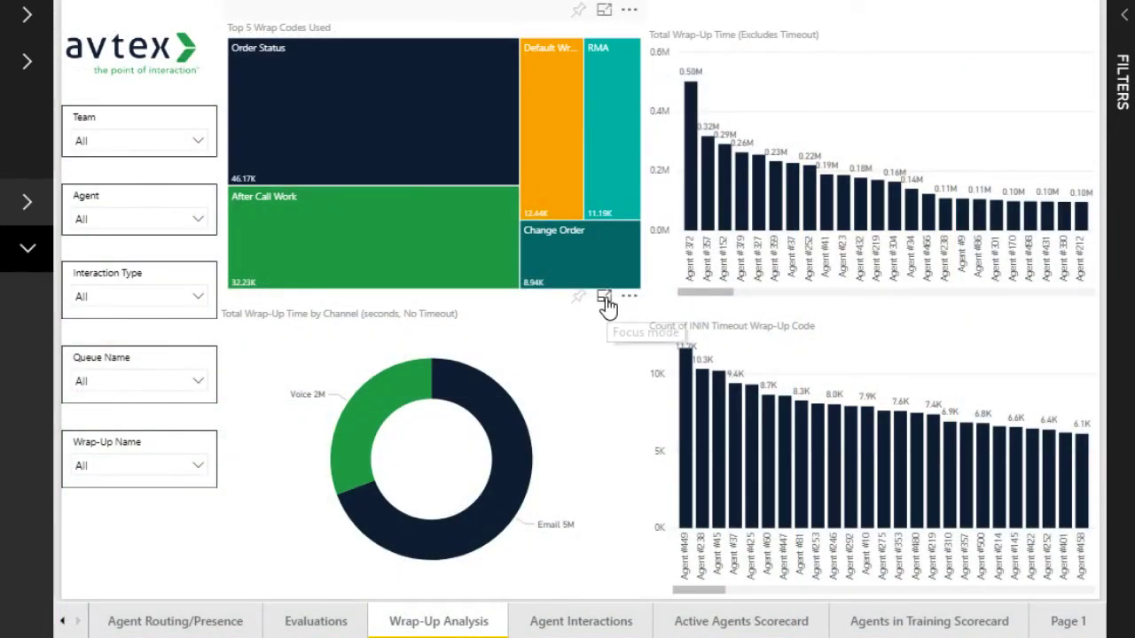
left_click(609, 306)
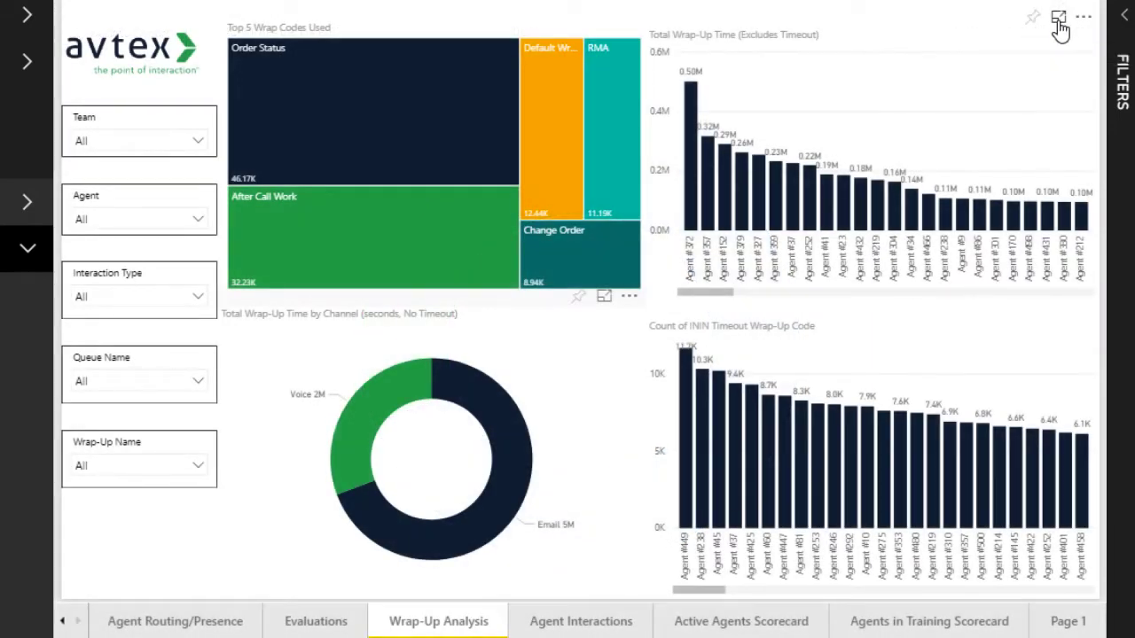
Expand the Total Wrap-Up Time and Count of ININ Timeout Wrap-Up Code charts in Focus mode.
left_click(1059, 20)
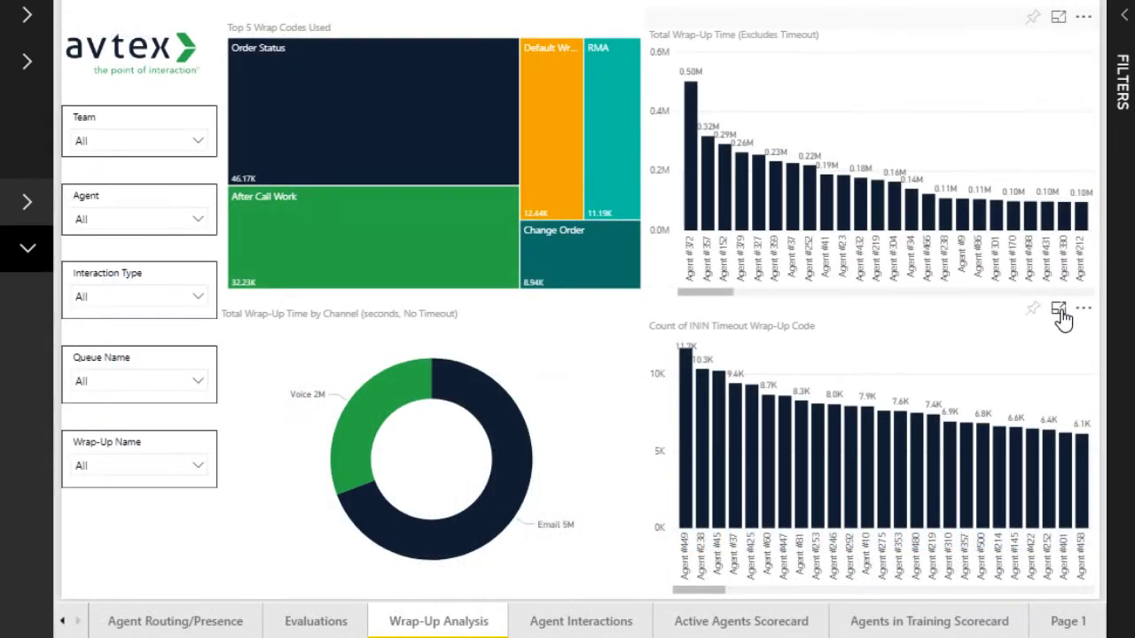
left_click(1058, 310)
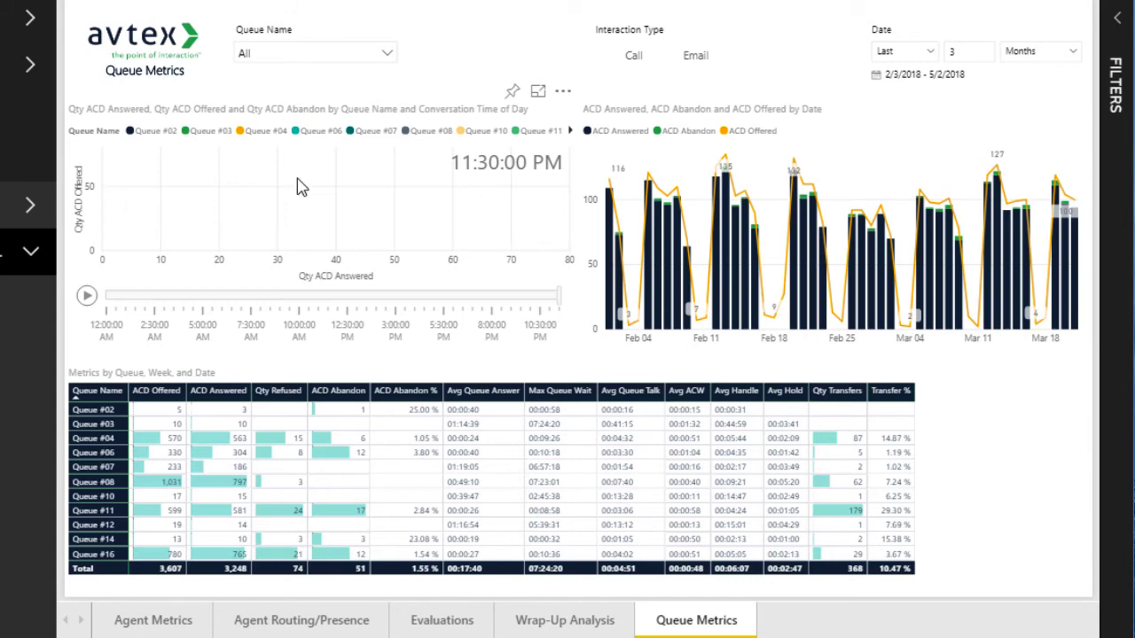
left_click(538, 91)
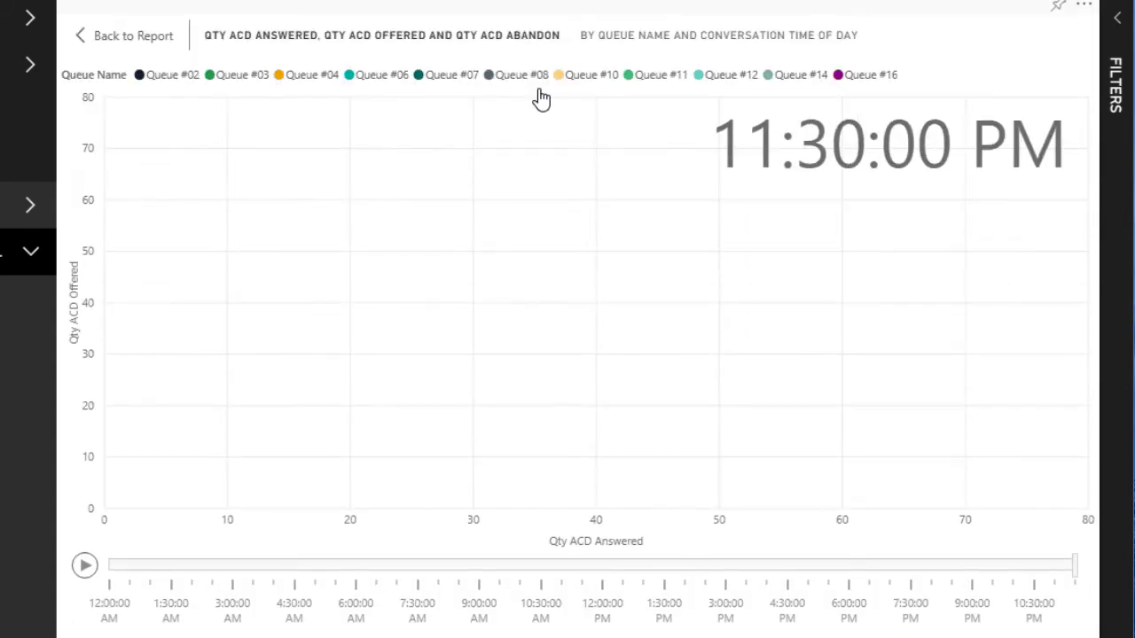
left_click_drag(152, 572, 610, 572)
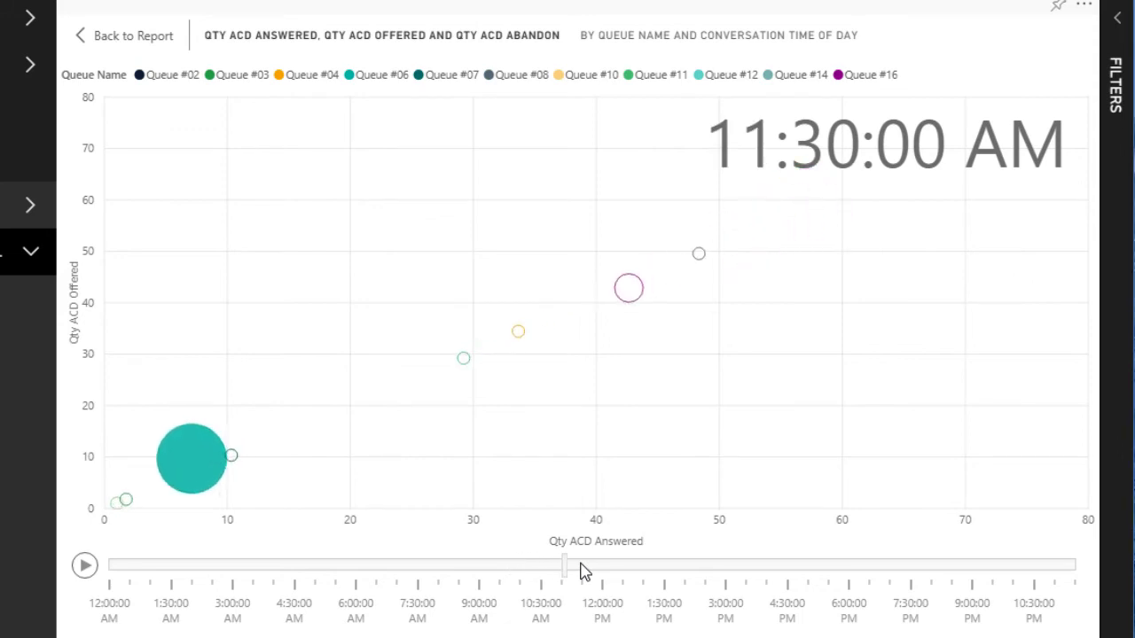
left_click(85, 566)
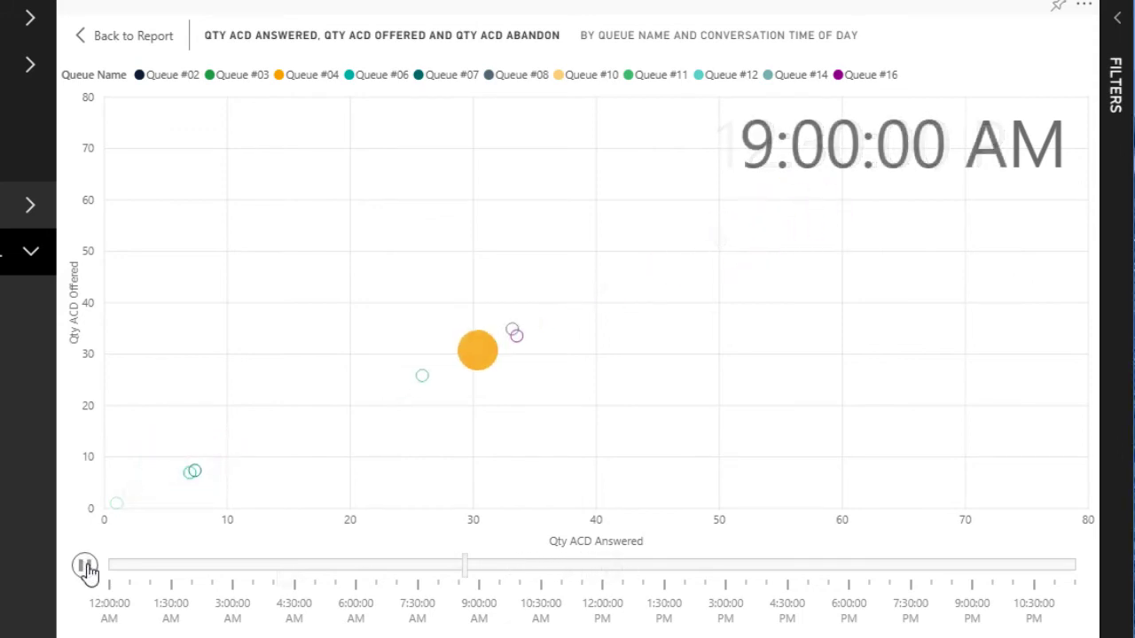
left_click(85, 566)
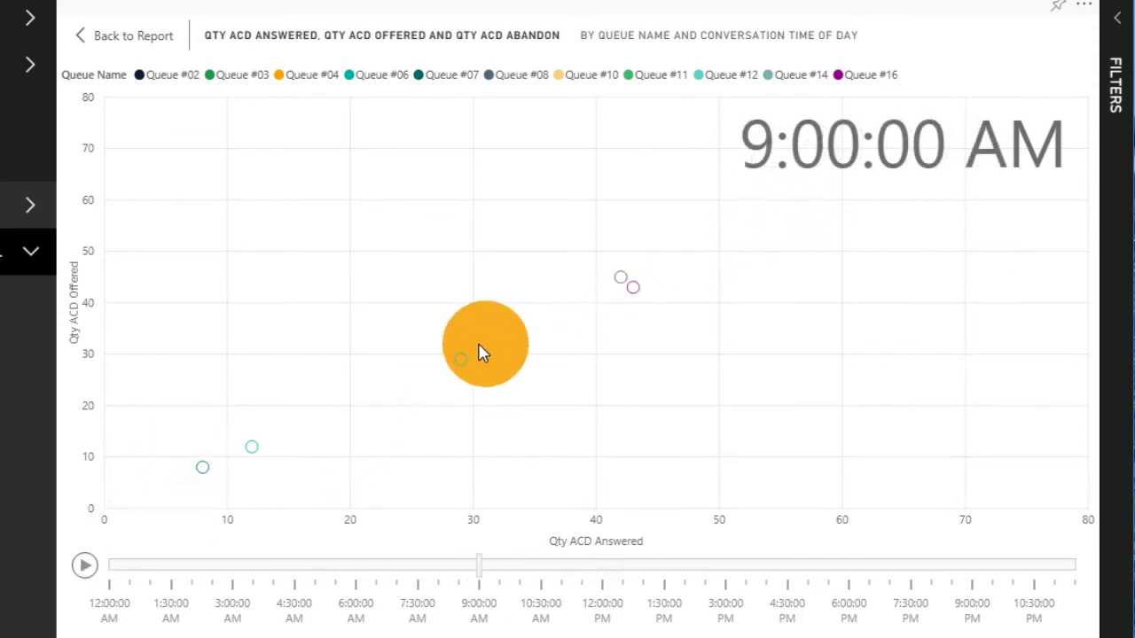
mouse_move(478, 351)
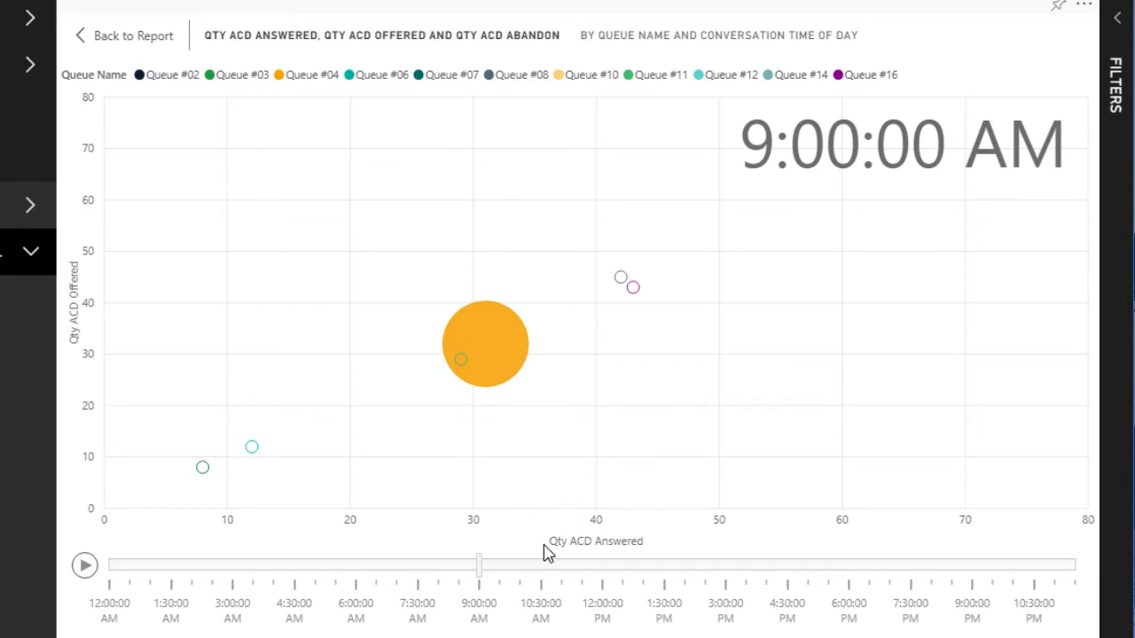
left_click(84, 567)
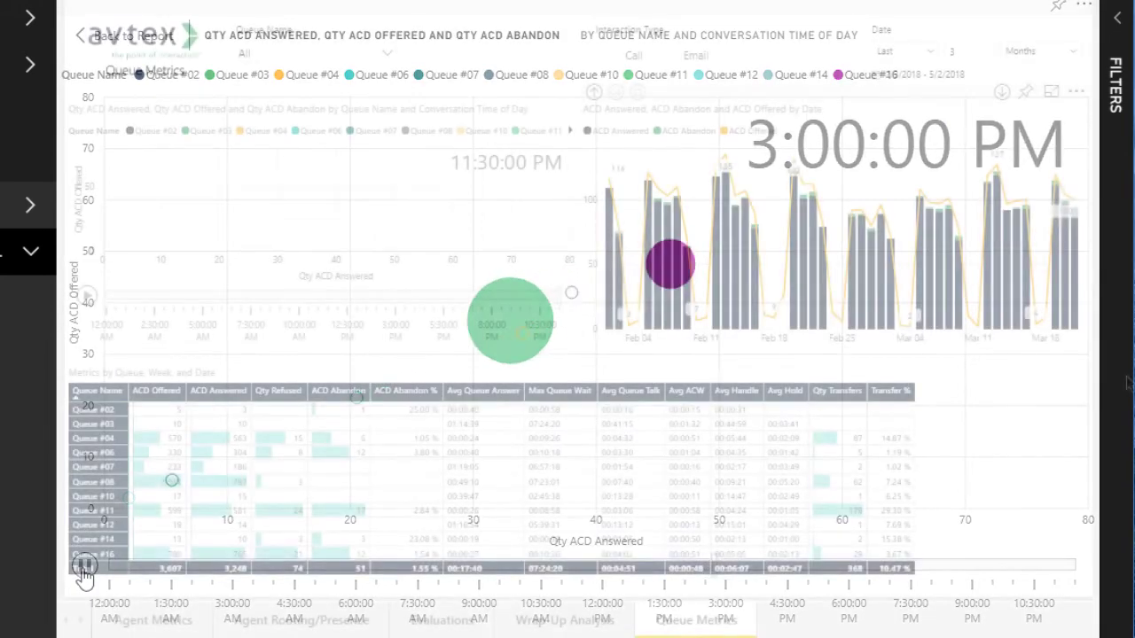
left_click(1049, 93)
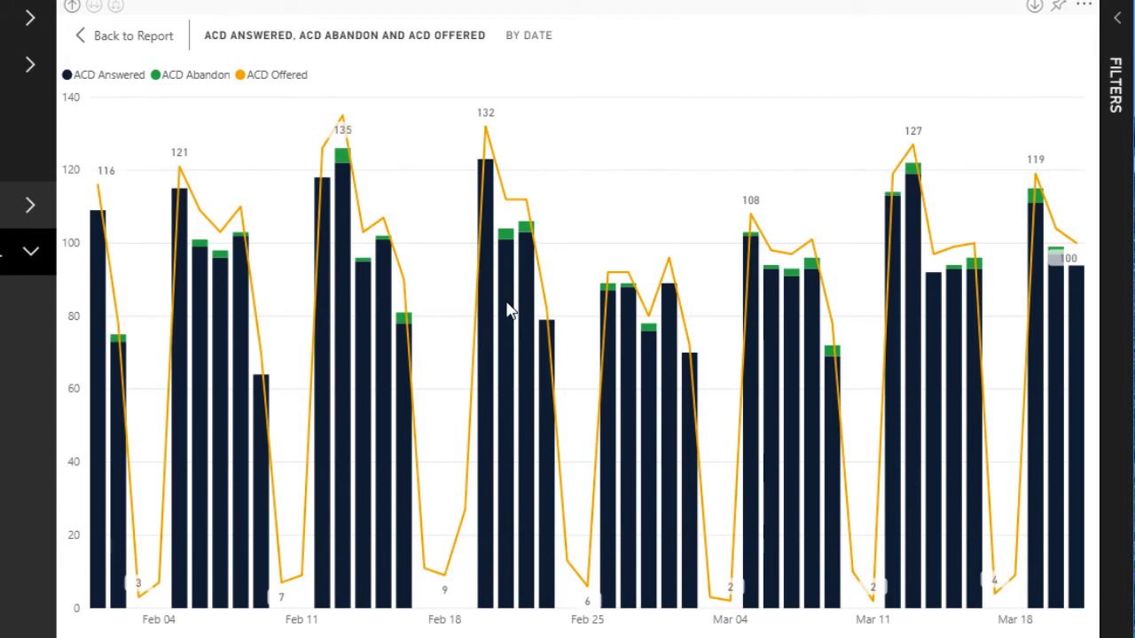
mouse_move(508, 303)
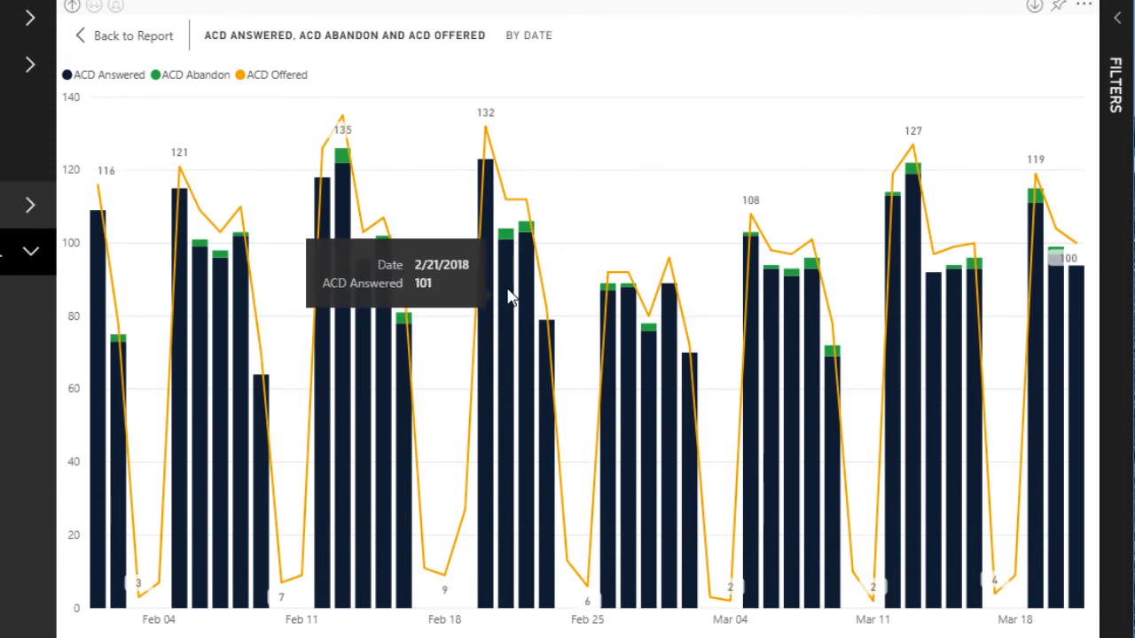
mouse_move(511, 242)
mouse_move(516, 204)
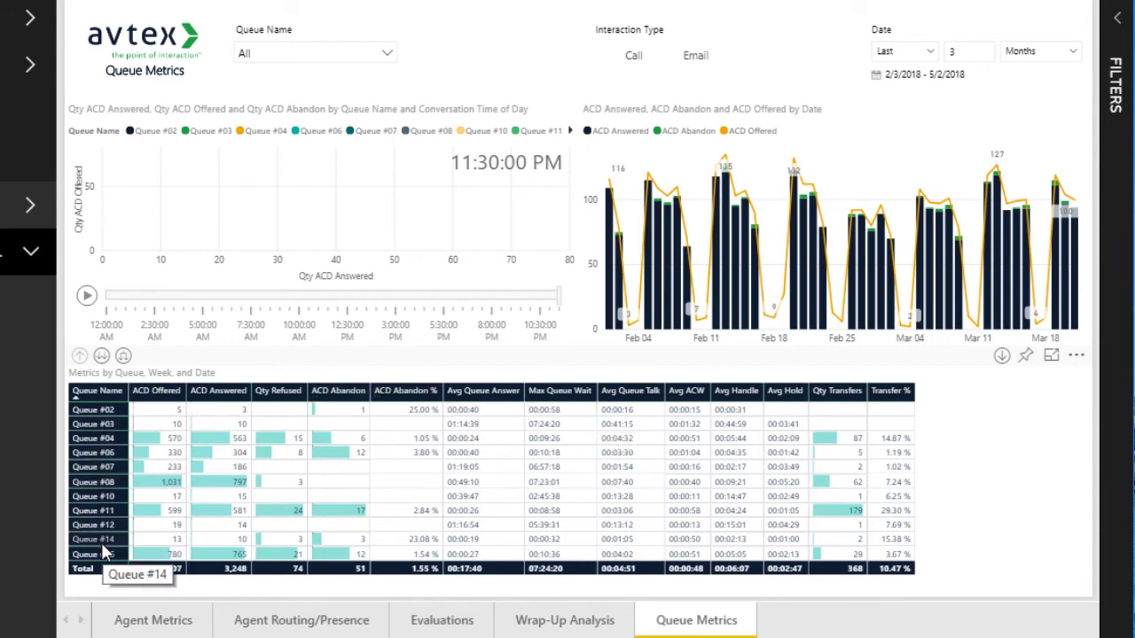
Cross-filter the page to Queue #11, then Queue #07, then clear the queue filter.
left_click(152, 514)
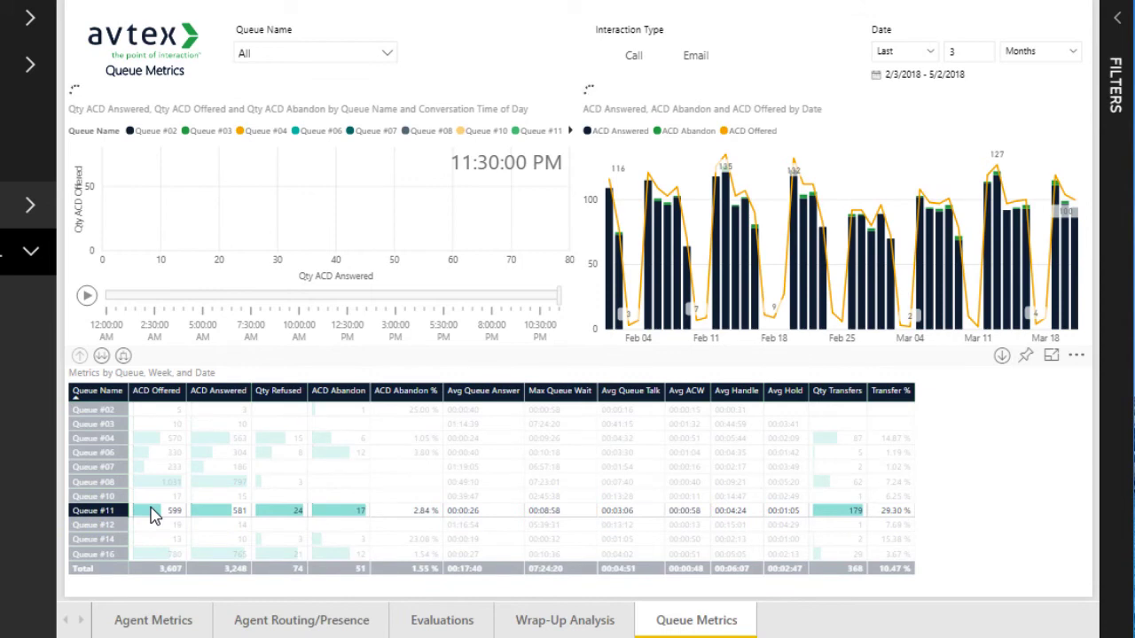
left_click(99, 468)
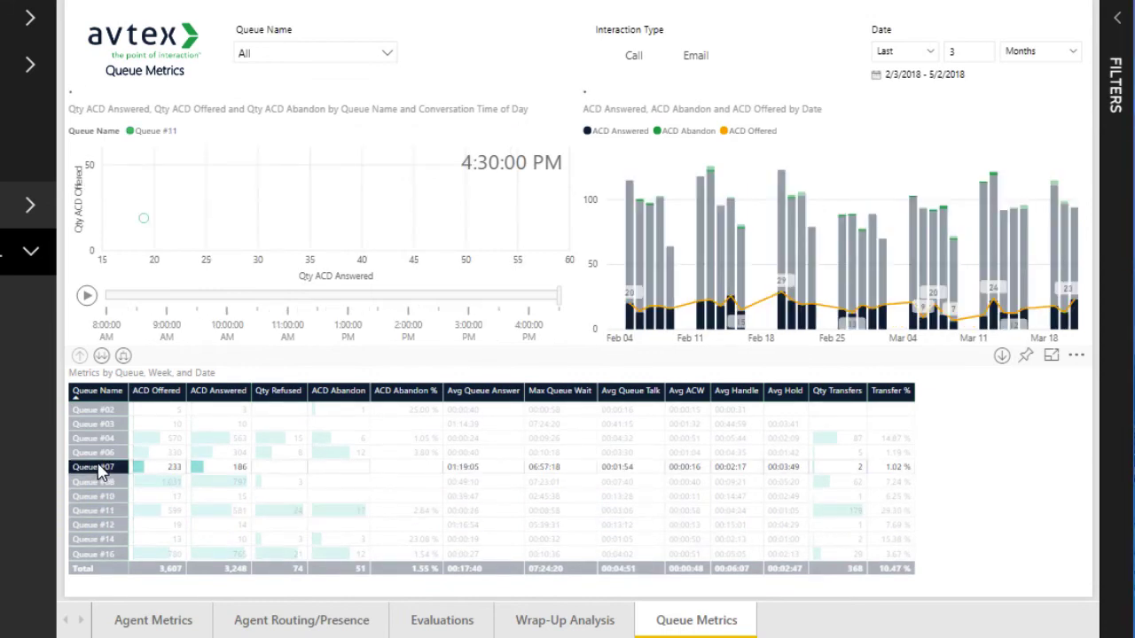
left_click(99, 468)
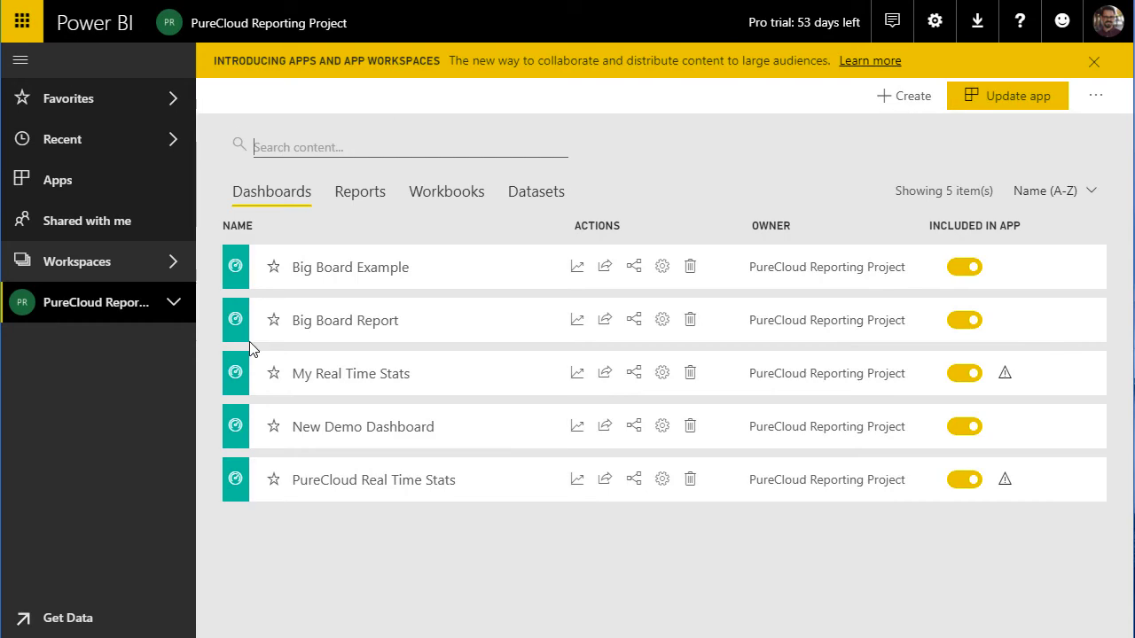
left_click(338, 278)
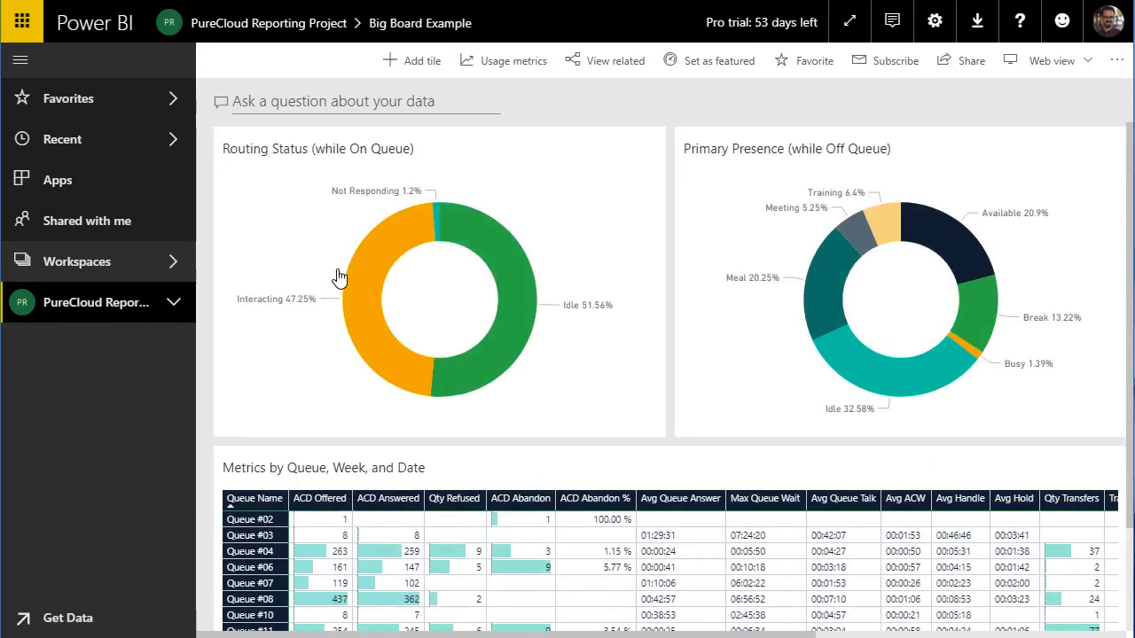
scroll(337, 277, "right", 5)
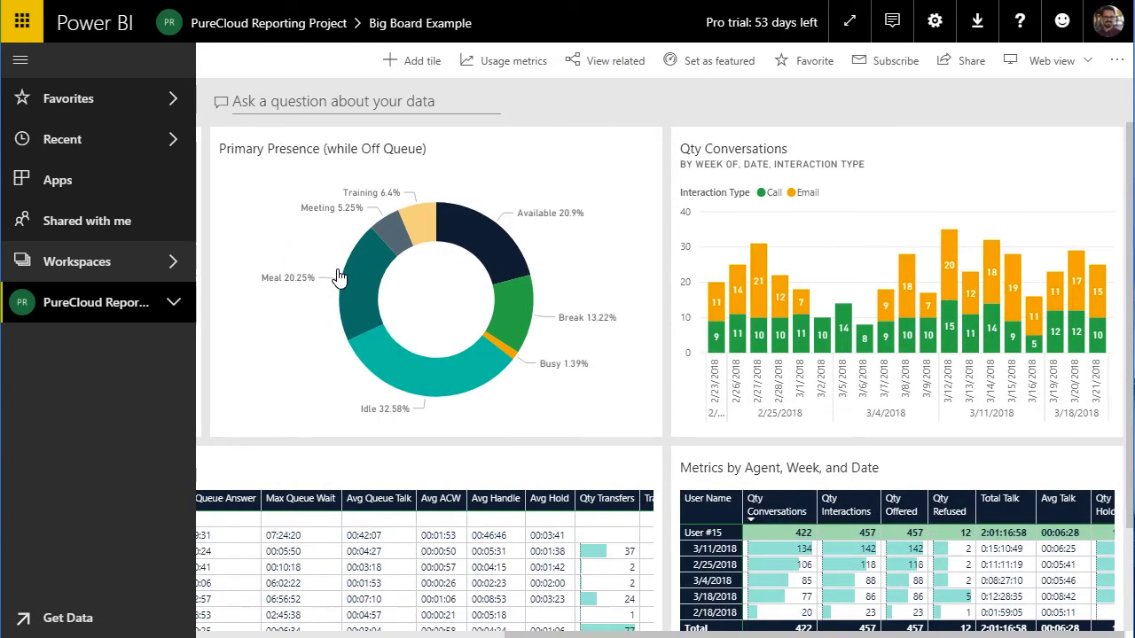
scroll(339, 277, "left", 5)
scroll(339, 278, "down", 1)
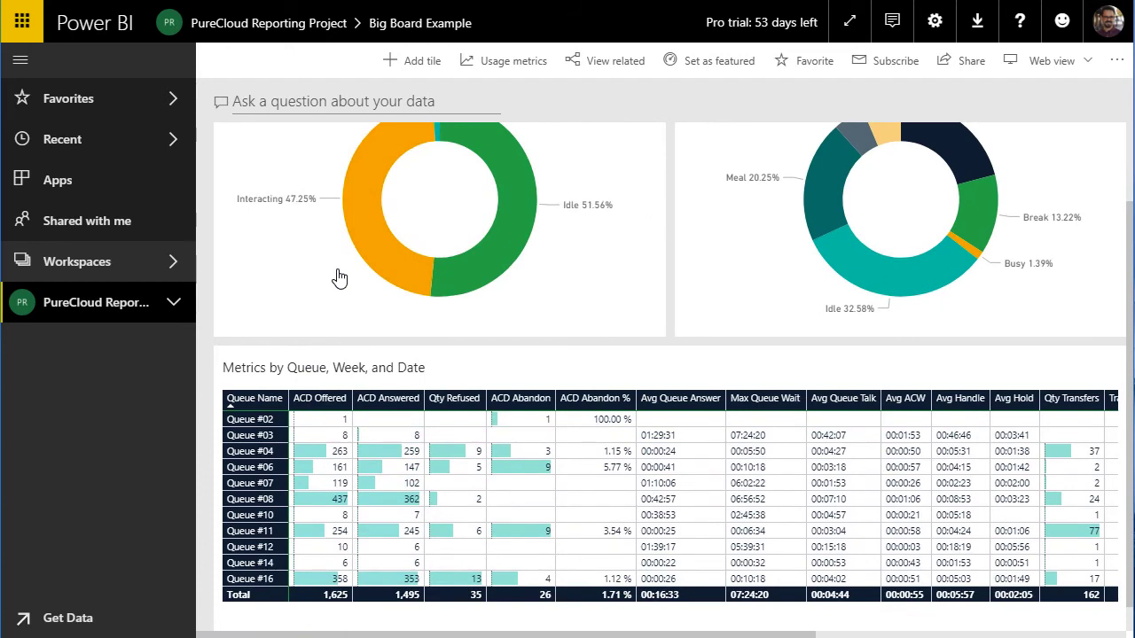
scroll(339, 277, "right", 6)
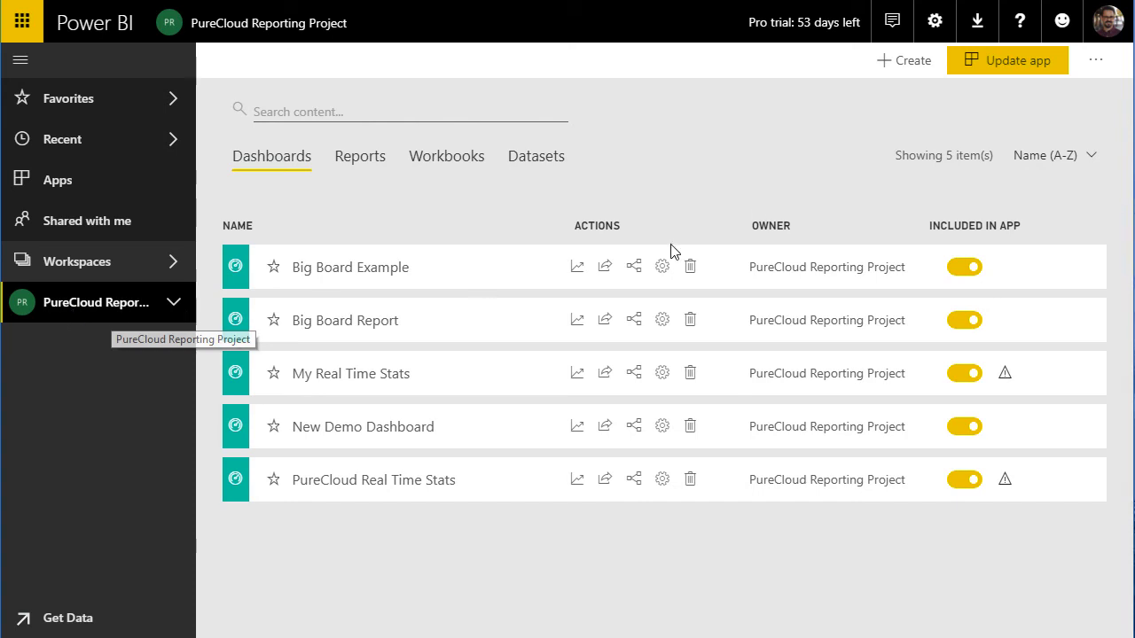
Create a dashboard named 'Our Board' and return to the PureCloud Reporting Project workspace.
left_click(910, 69)
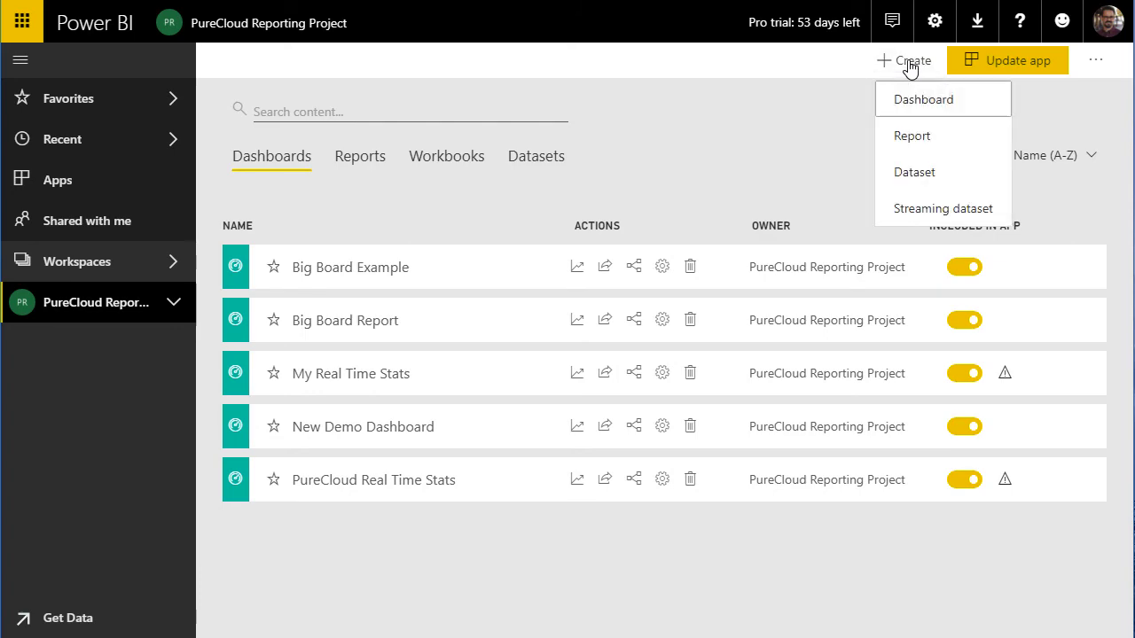
left_click(906, 104)
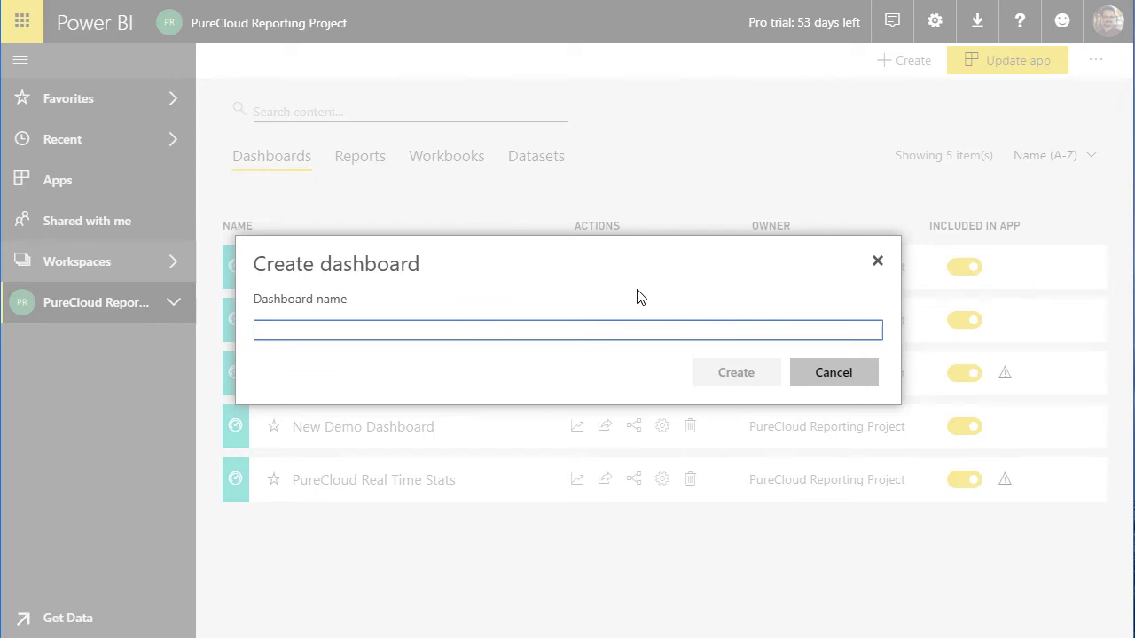
type("Our Board")
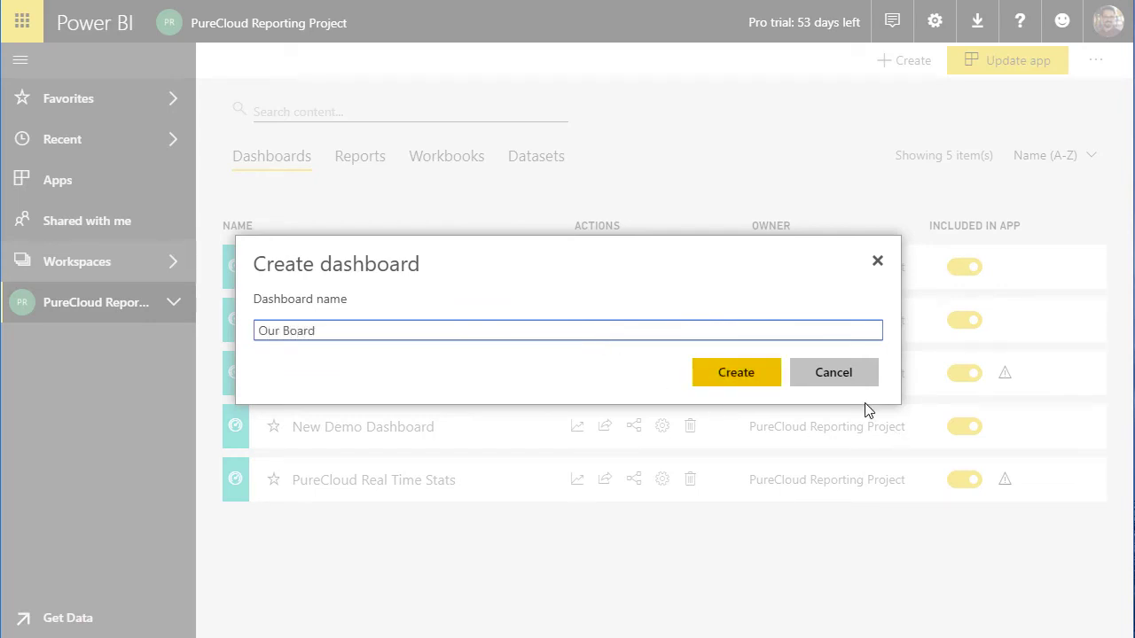
left_click(753, 375)
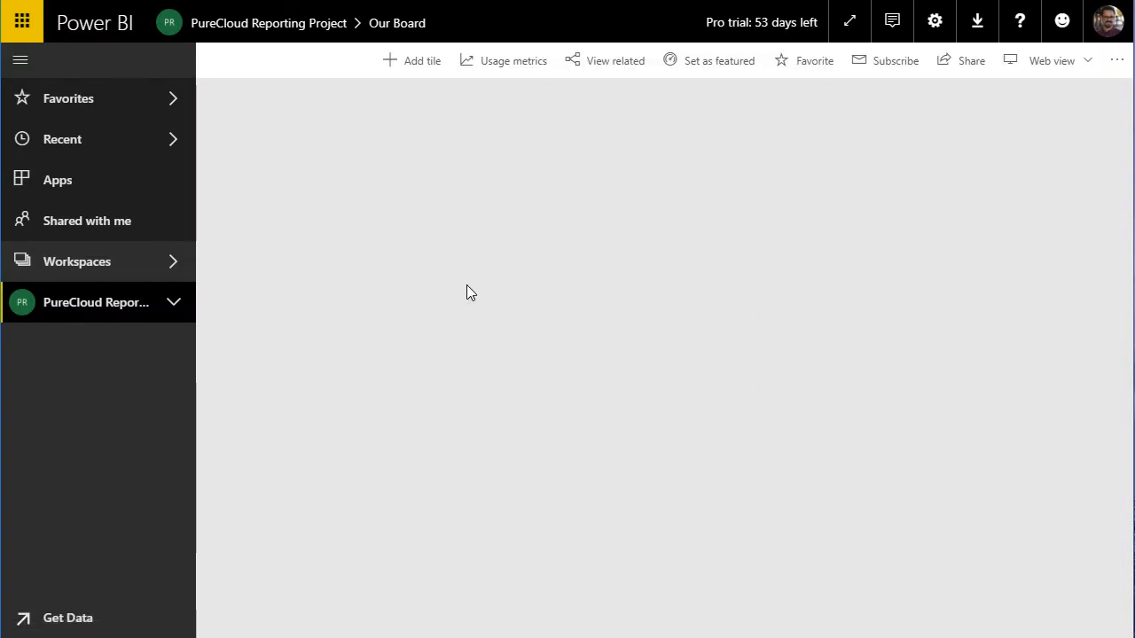
left_click(296, 27)
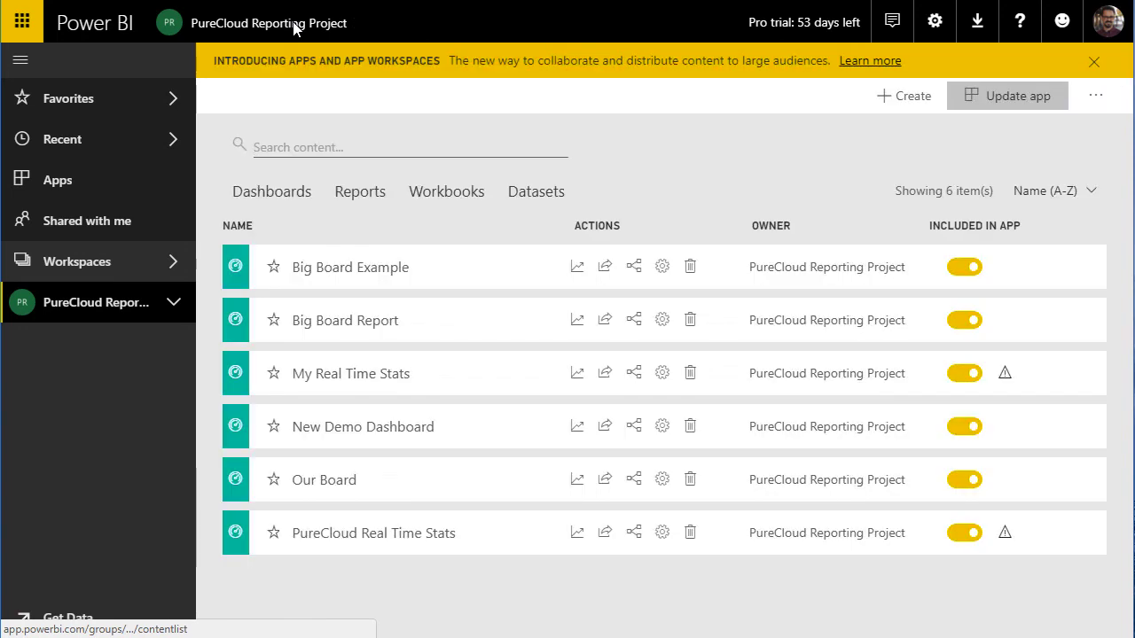
left_click(360, 194)
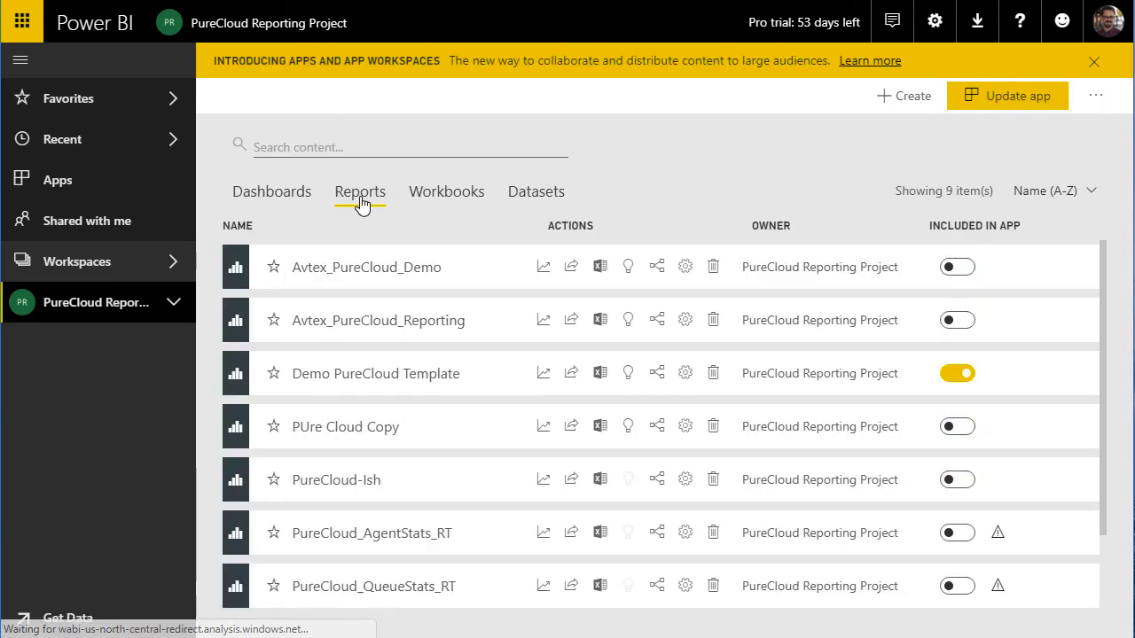
left_click(349, 375)
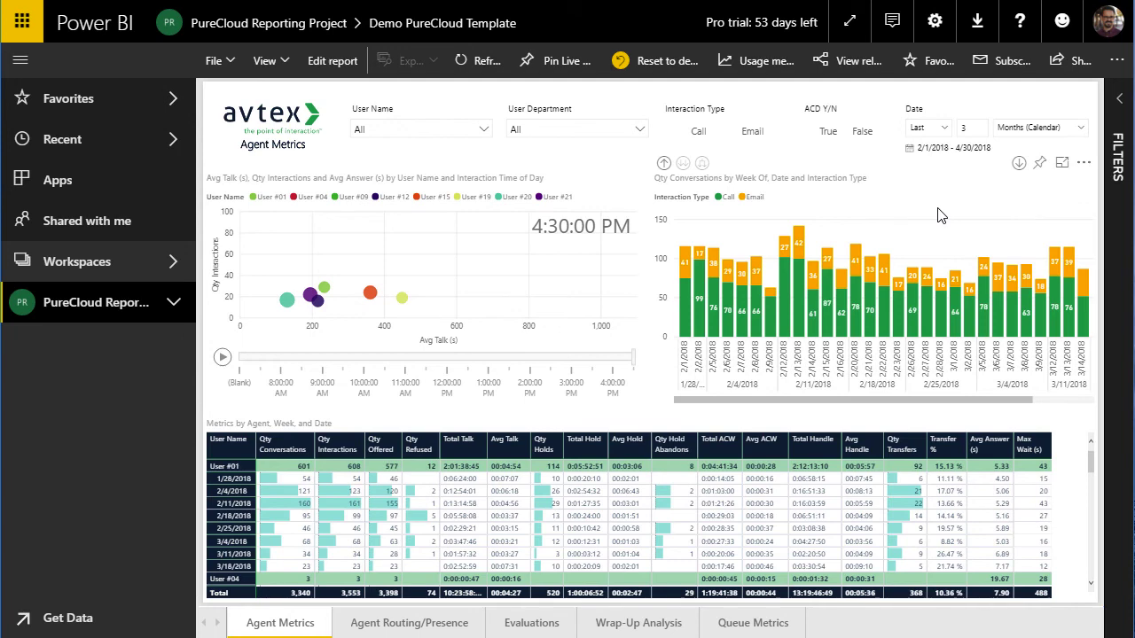
Pin the Qty Conversations chart to the Our Board dashboard and open that dashboard.
left_click(1041, 171)
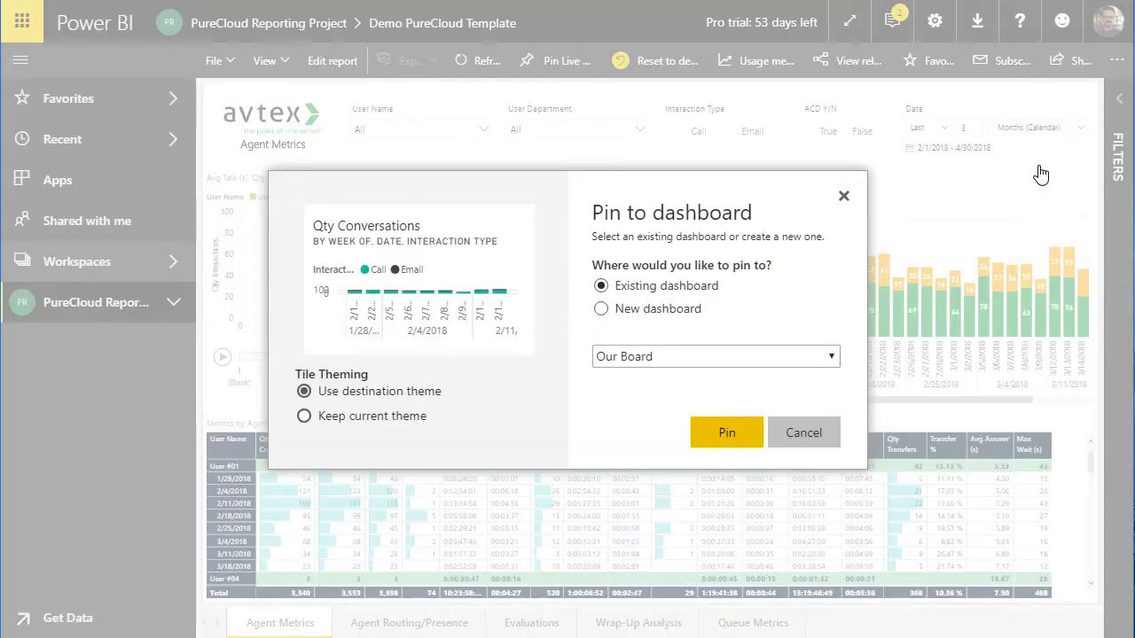
left_click(720, 432)
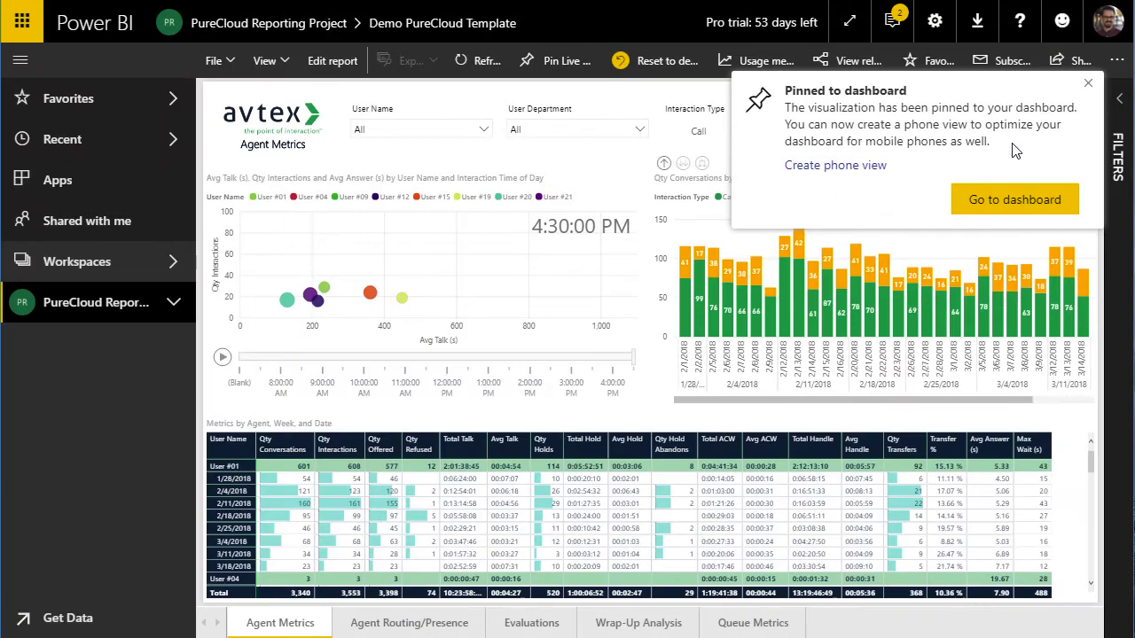
left_click(1003, 201)
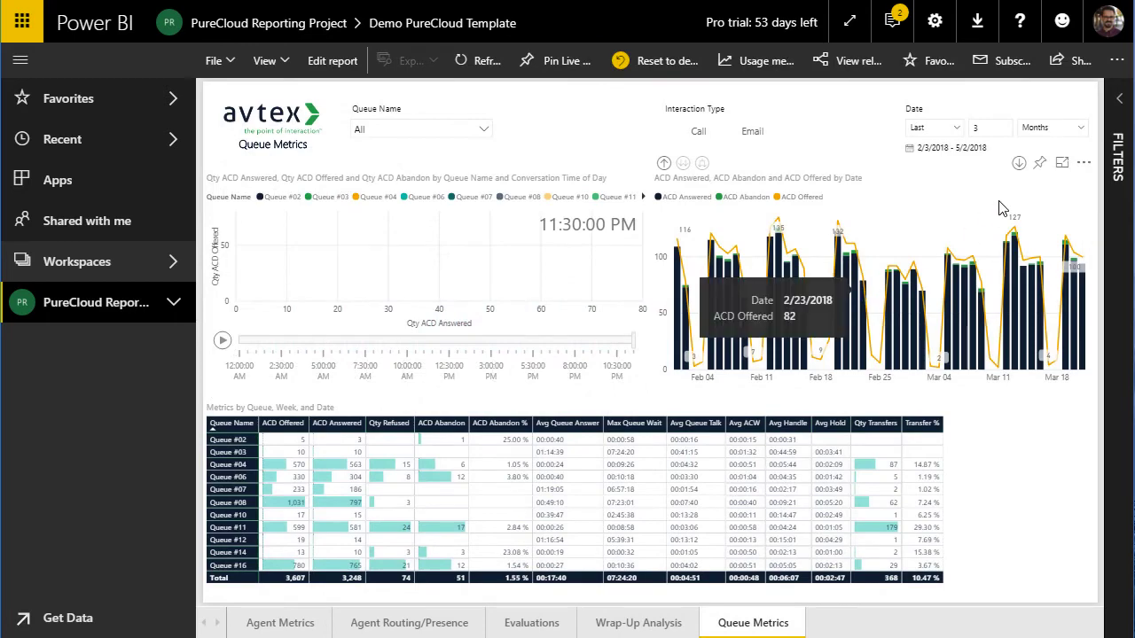
Pin the ACD Abandon/Answered/Offered and Primary Presence charts to Our Board, placing Primary Presence top-left.
left_click(1040, 165)
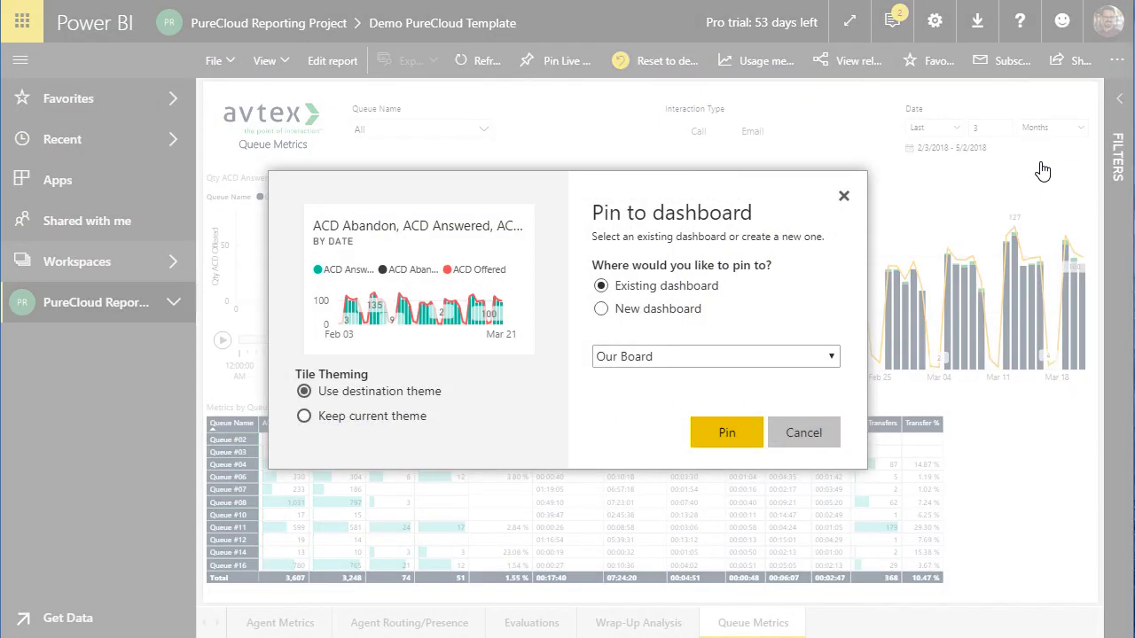
left_click(727, 432)
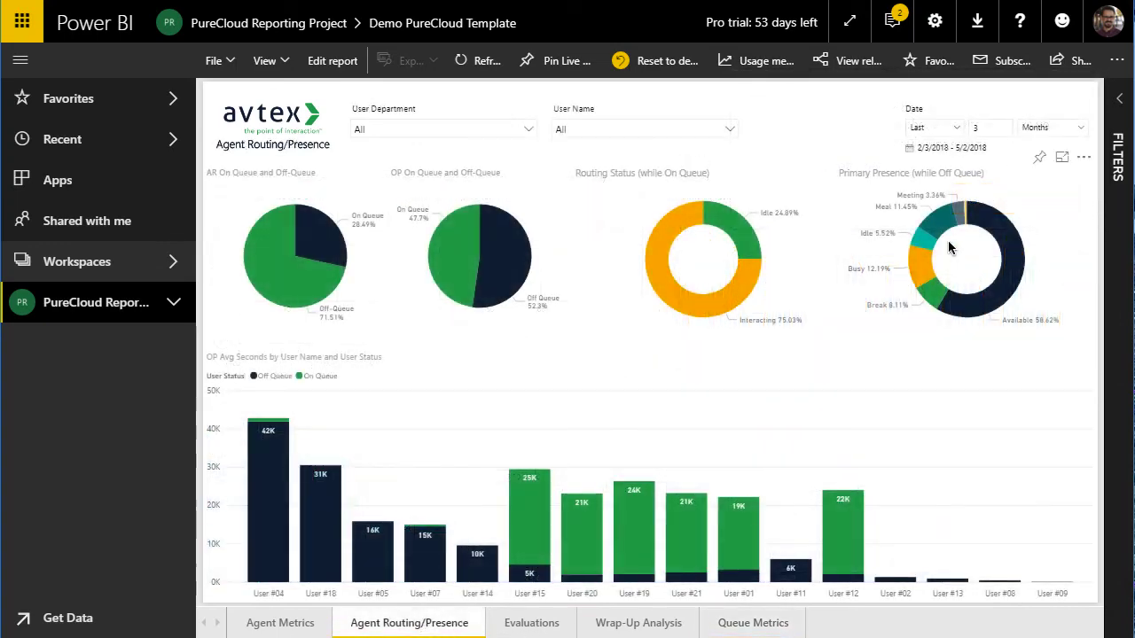
left_click(1039, 163)
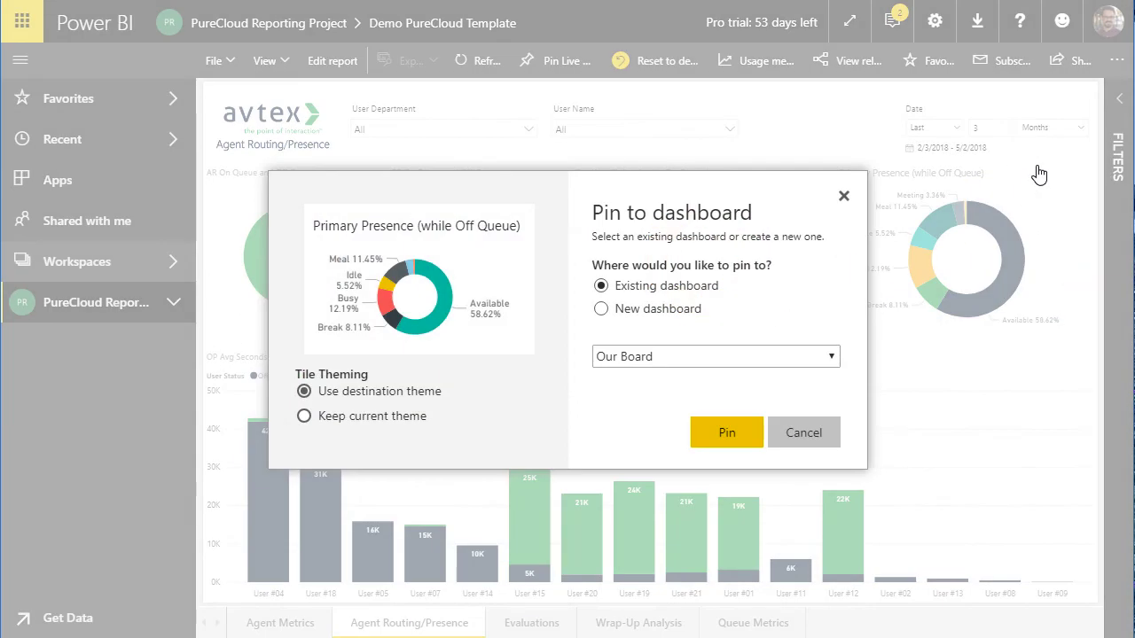
left_click(726, 432)
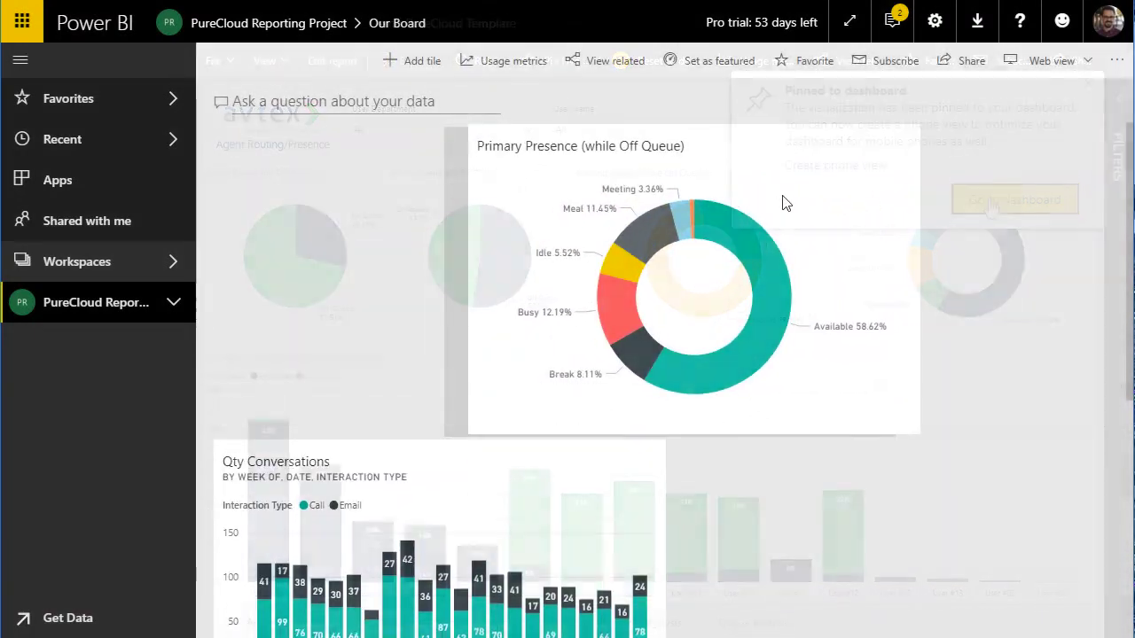
left_click_drag(785, 203, 539, 405)
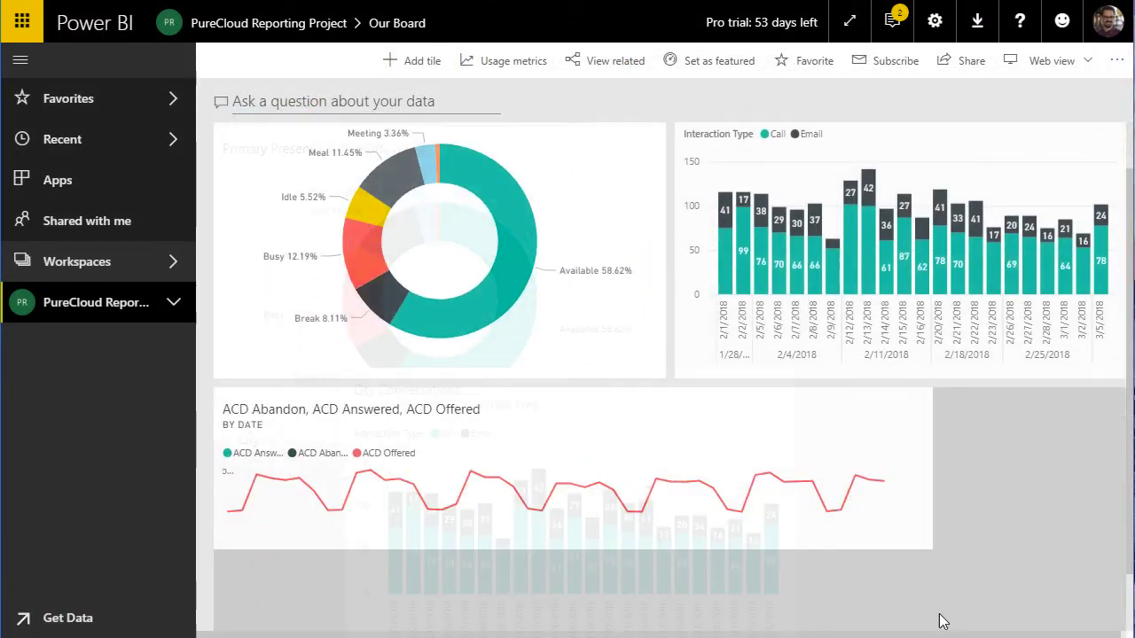
Look over the Our Board dashboard and open its Share options.
scroll(965, 618, "down", 2)
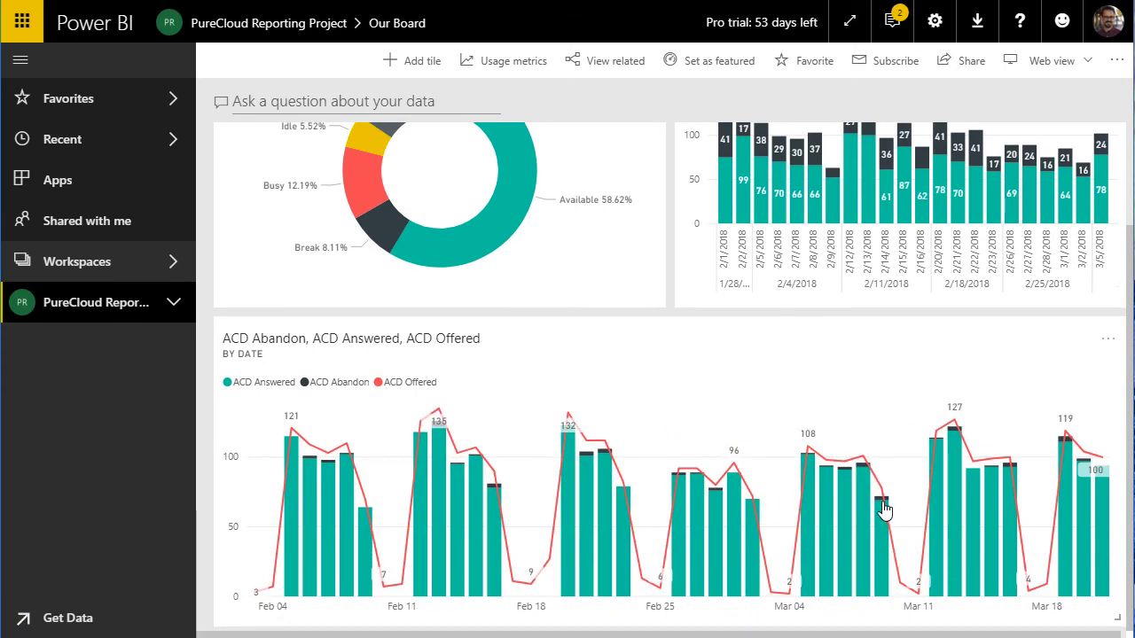
scroll(871, 423, "up", 2)
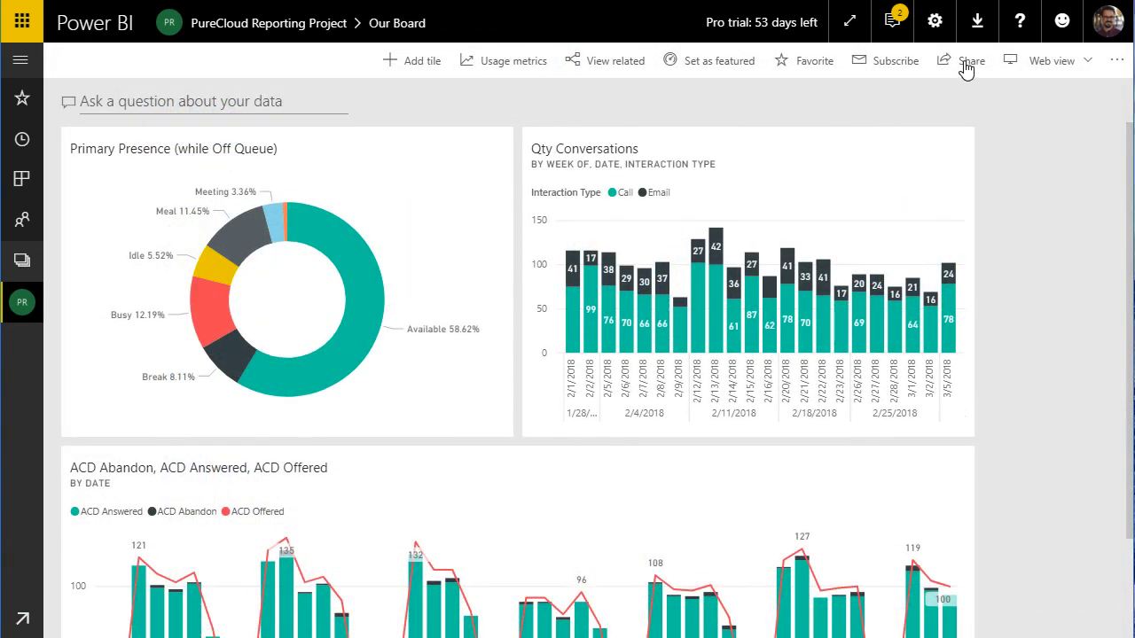
left_click(966, 62)
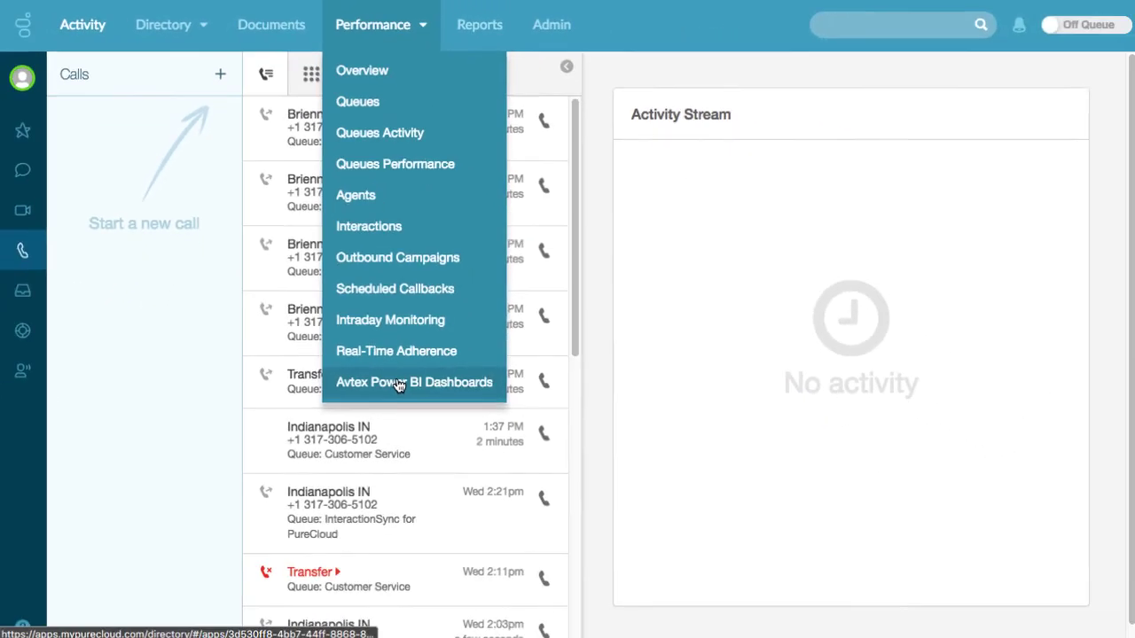
Show the Avtex Power BI reports embedded in PureCloud, paging back to the first page.
left_click(454, 512)
left_click(551, 624)
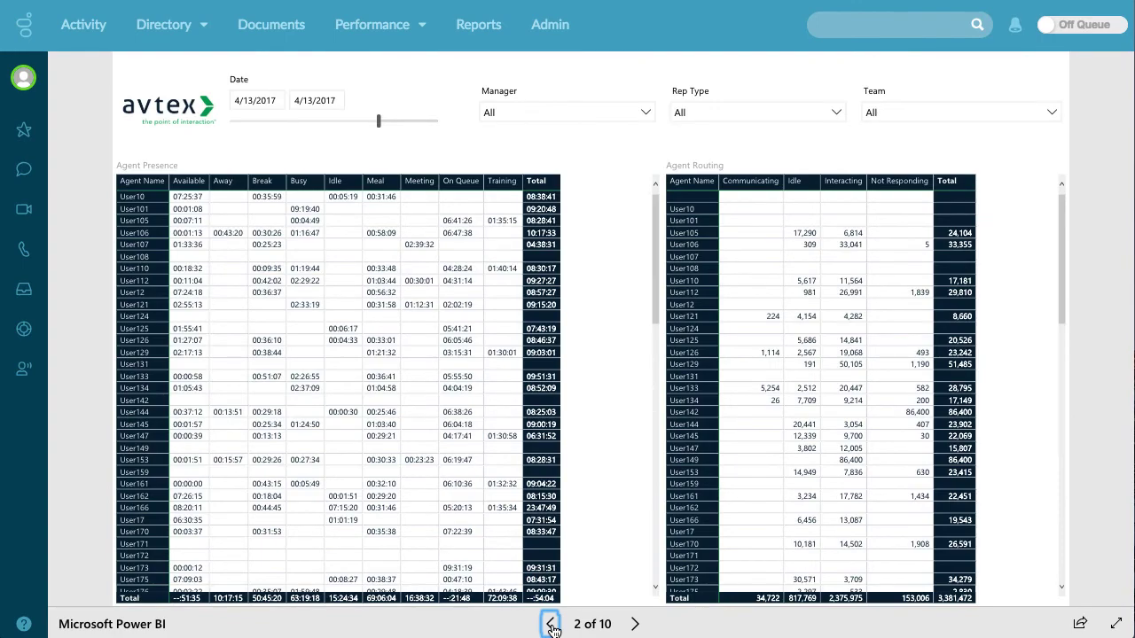
left_click(550, 624)
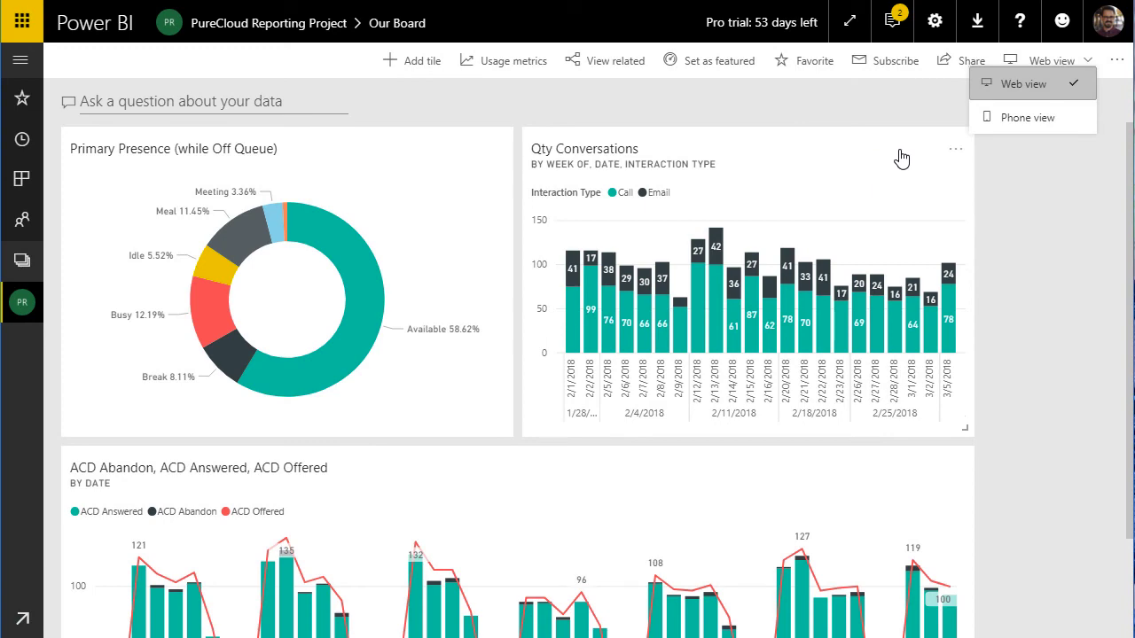
Switch Our Board to phone view, then reveal the Genesys AppFoundry bullet on the slide.
left_click(1016, 118)
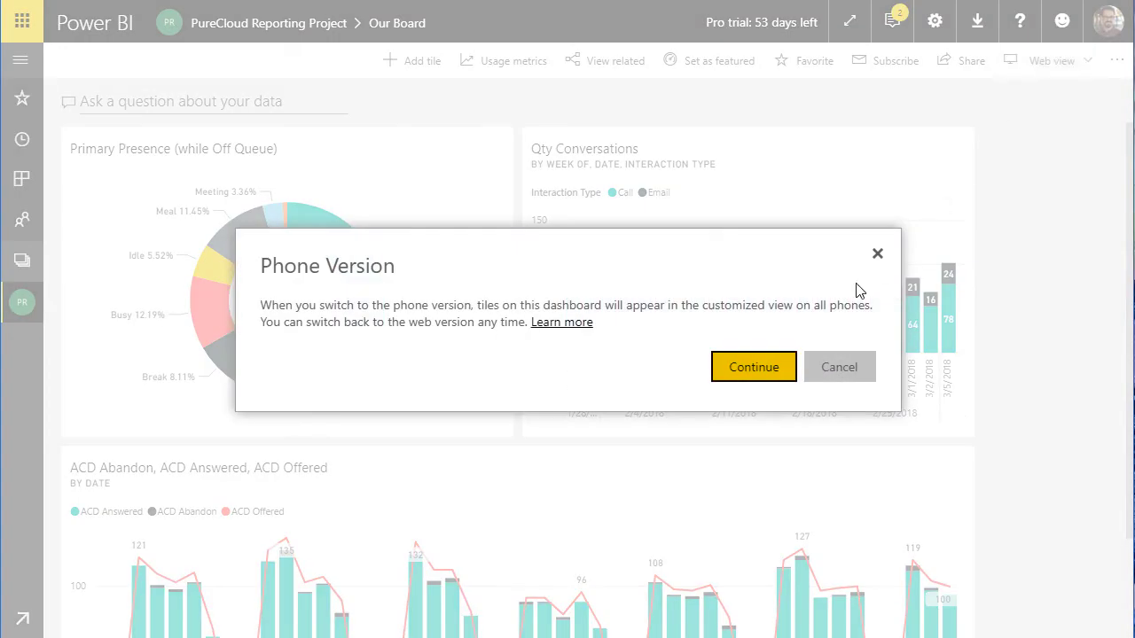
left_click(745, 376)
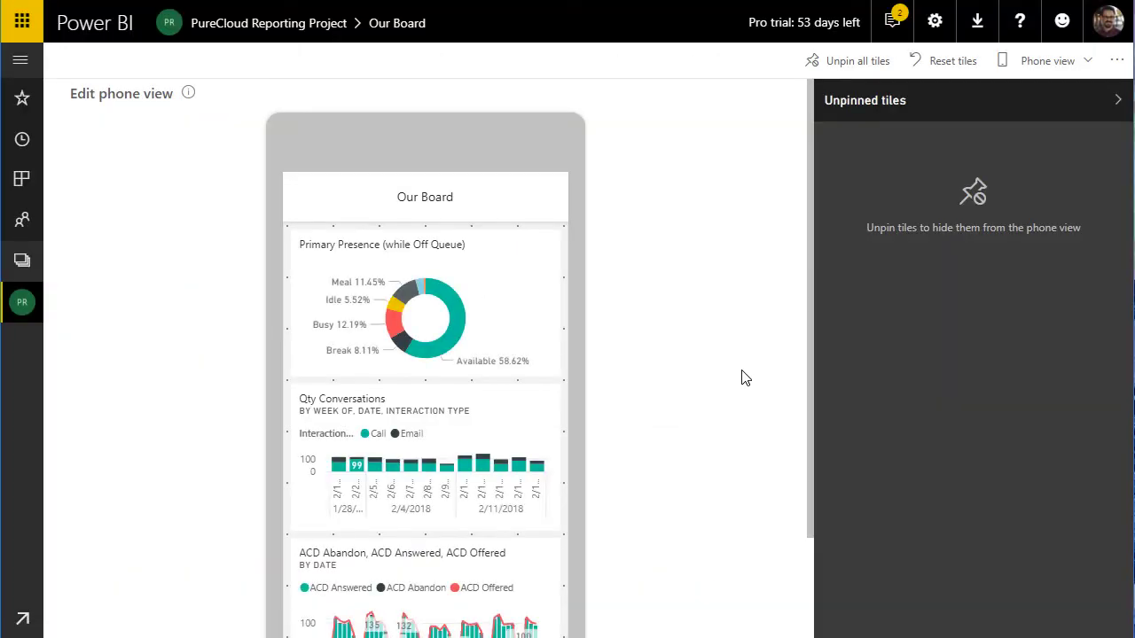
scroll(745, 377, "down", 3)
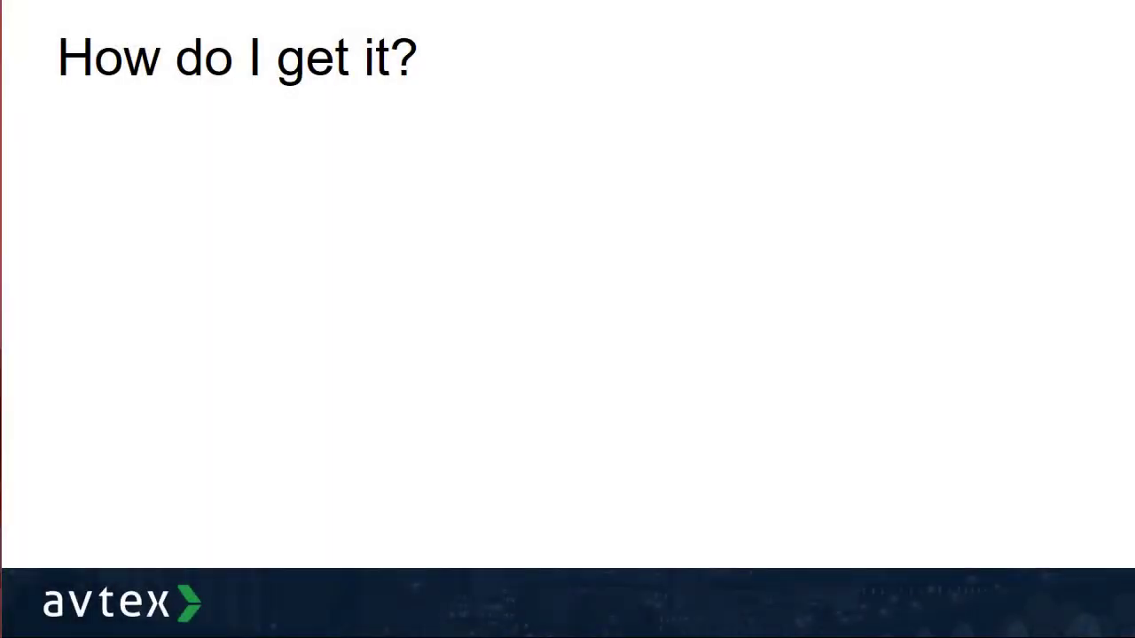
key("Right")
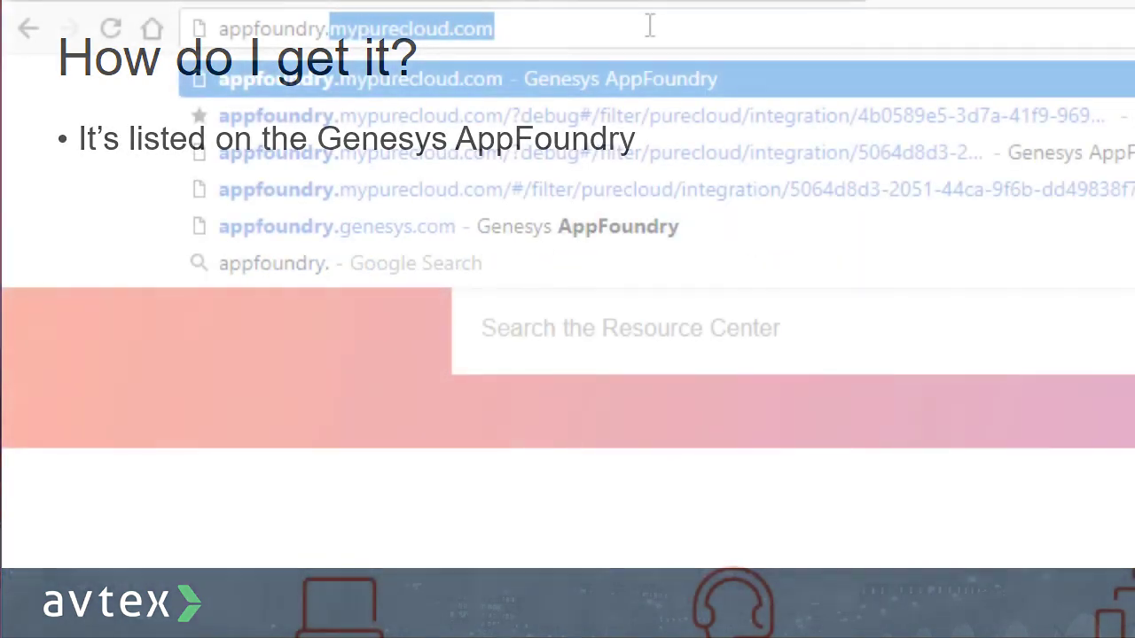
Search AppFoundry's PureCloud apps for 'Avtex' and request notification on the Power BI Connector listing.
type("genesys.co")
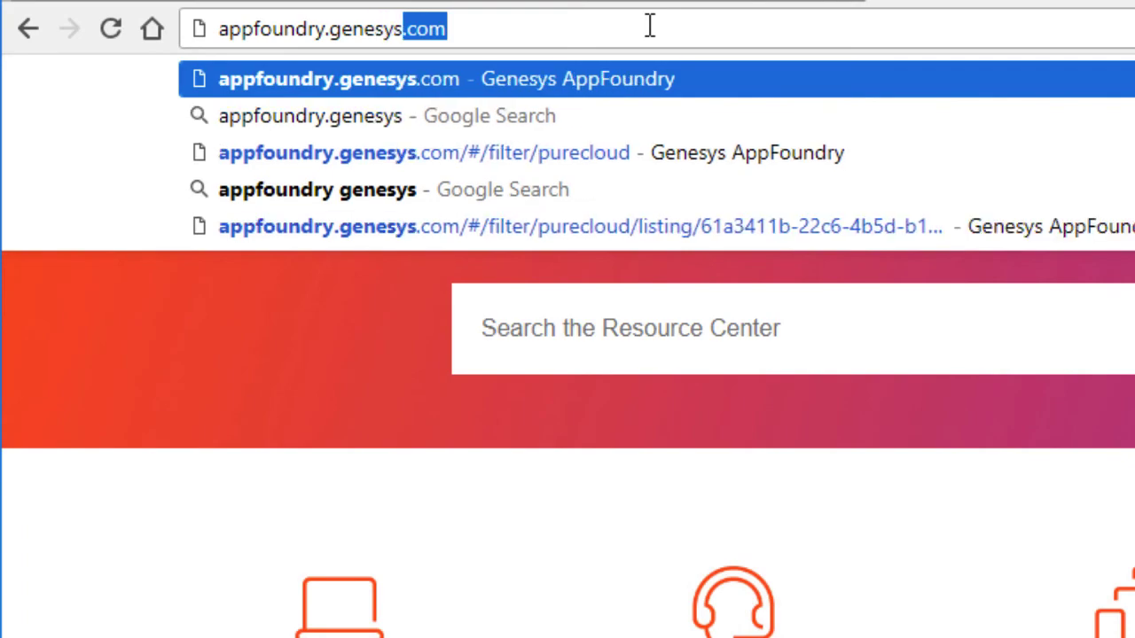
type("m")
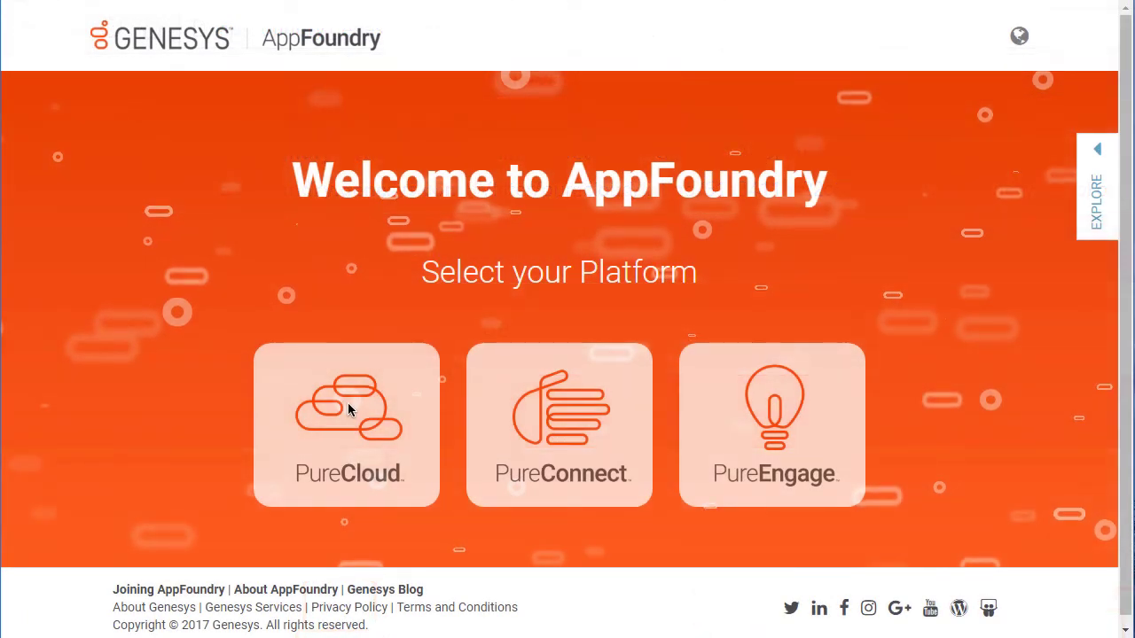
left_click(349, 405)
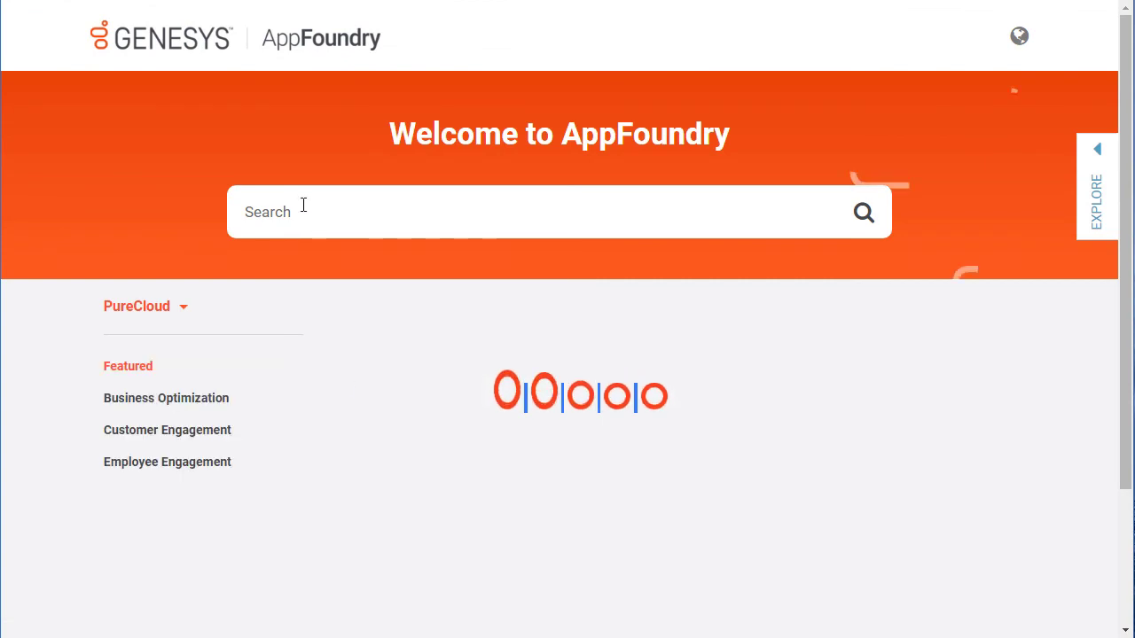
left_click(304, 205)
type("Avtex")
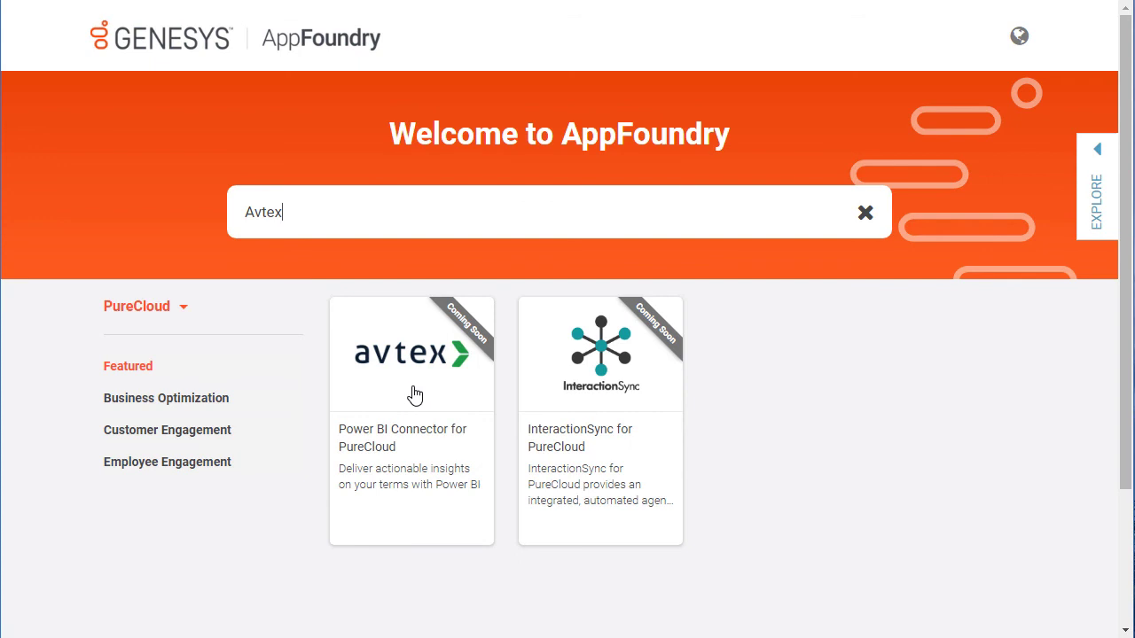
left_click(419, 414)
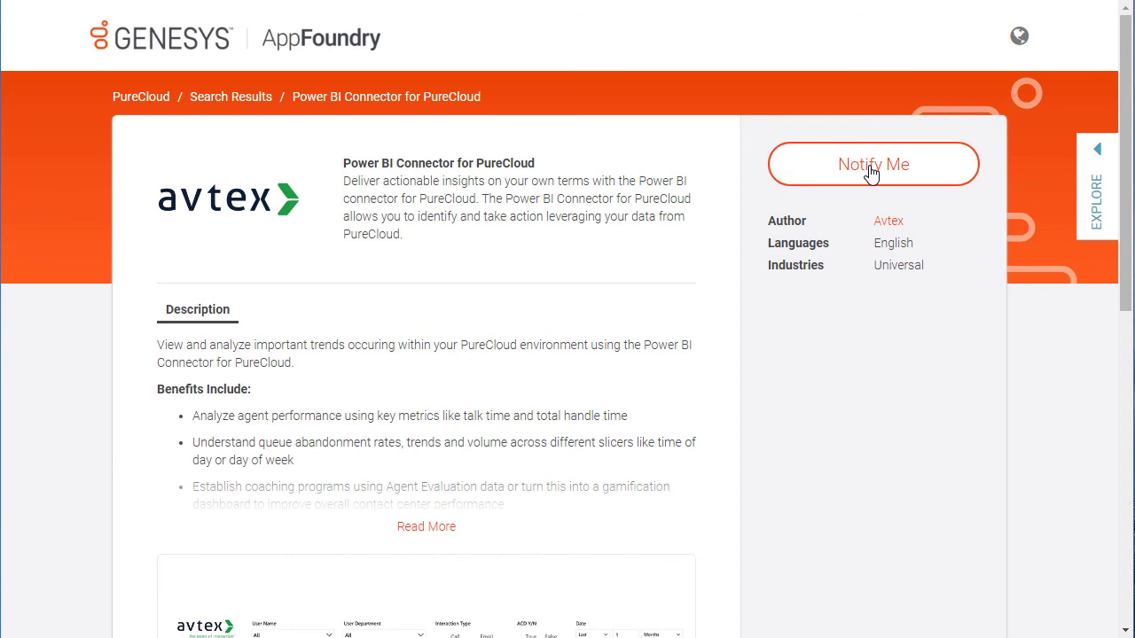
left_click(871, 171)
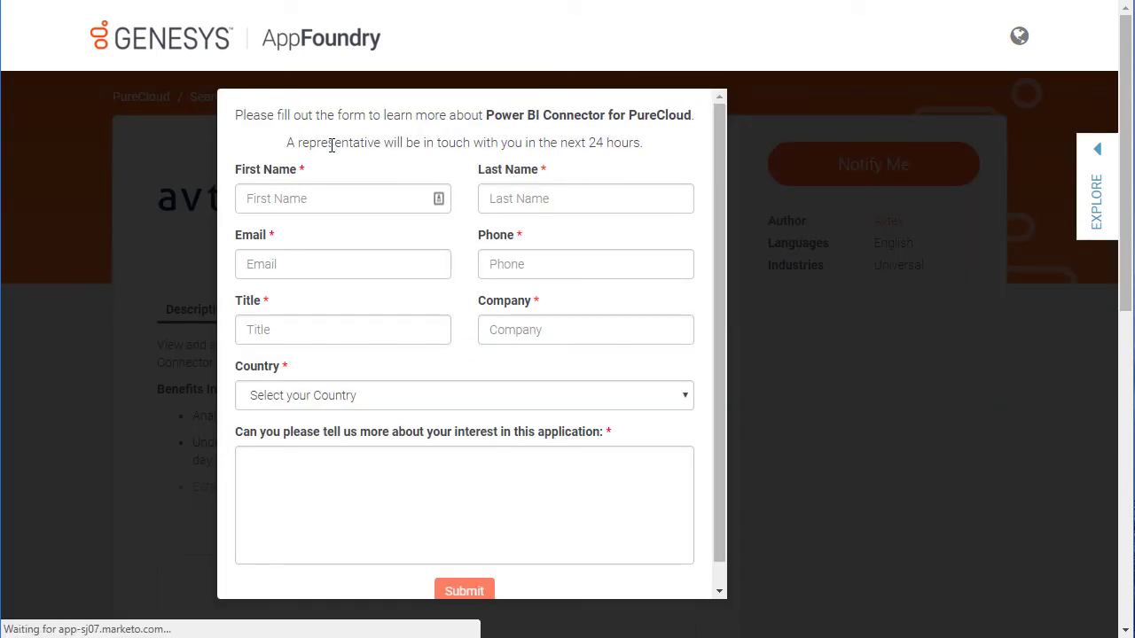